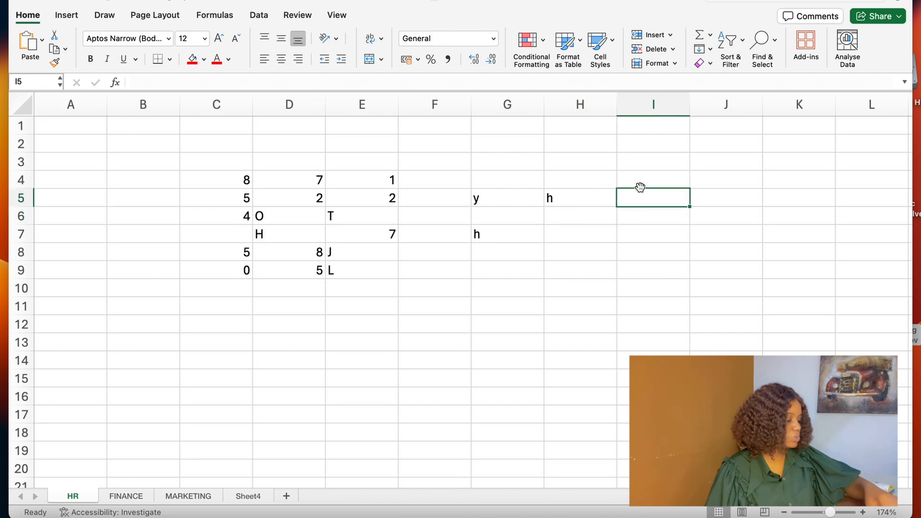
- Enter 7 in cell I5 and 8 in cell H7 of the HR sheet
{"action": "type", "text": "7"}
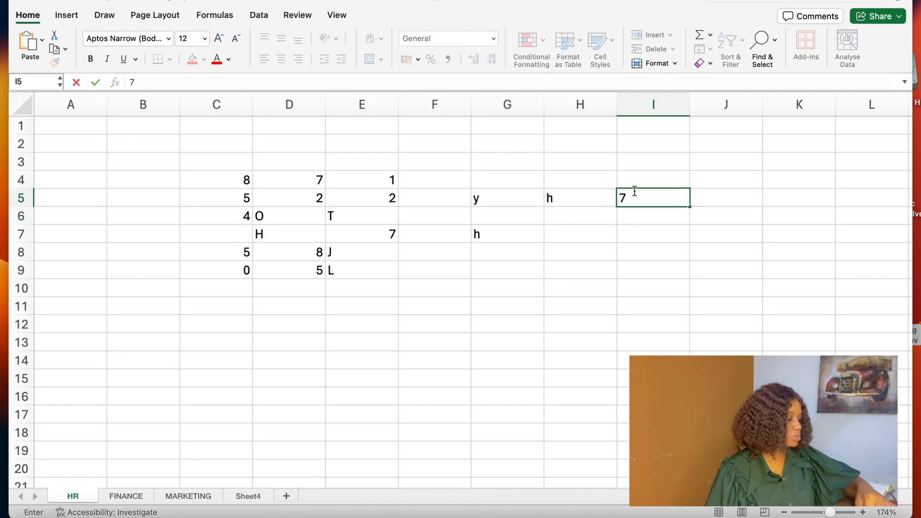
{"action": "left_click", "coordinate": [571, 239]}
{"action": "type", "text": "8"}
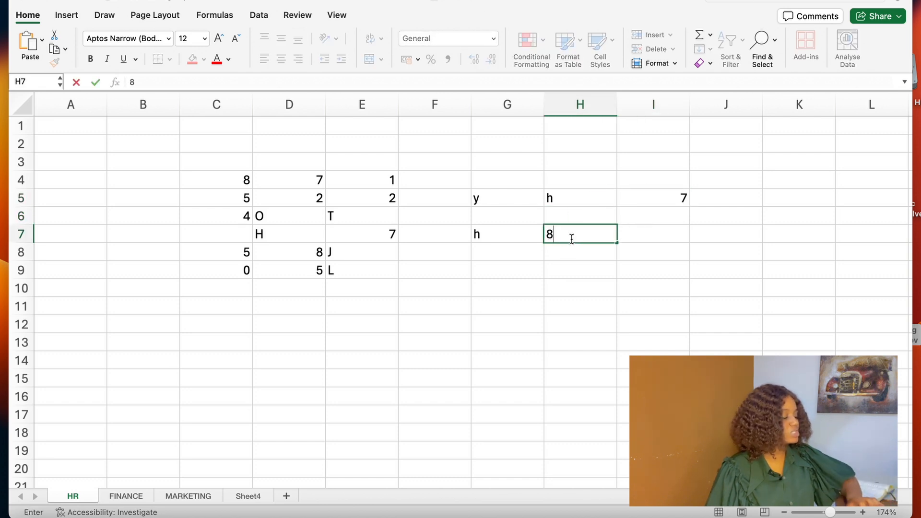
- Replace the content of cell D8 with i and append a 1 to the number in C5 so it reads 51
{"action": "left_click", "coordinate": [317, 254]}
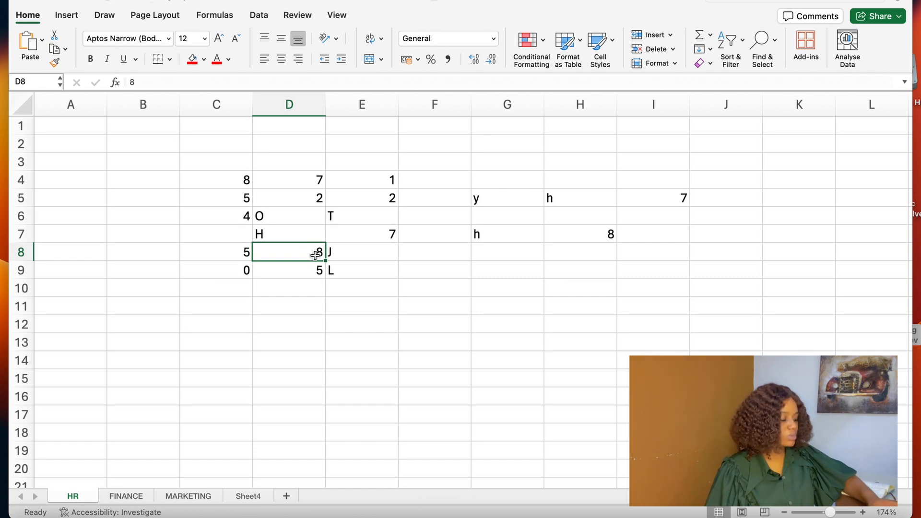
{"action": "type", "text": "i"}
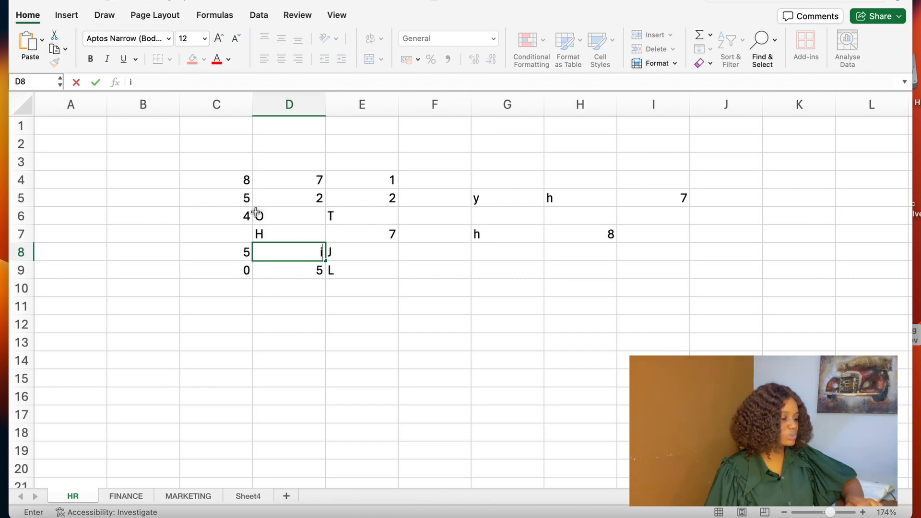
{"action": "left_click", "coordinate": [247, 201]}
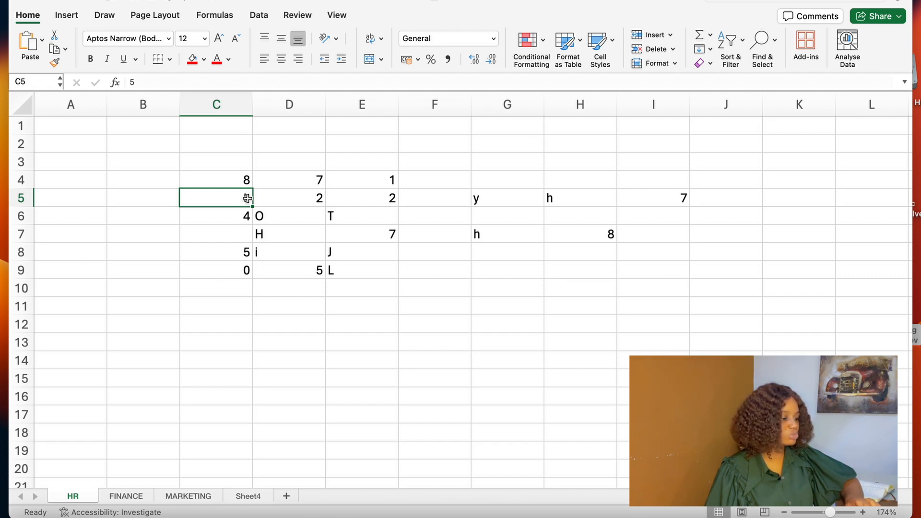
{"action": "double_click", "coordinate": [247, 198]}
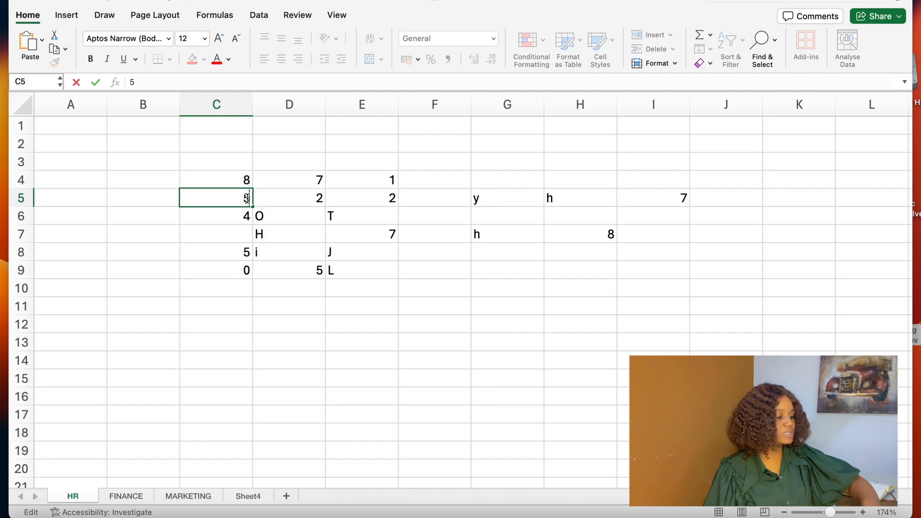
{"action": "type", "text": "1"}
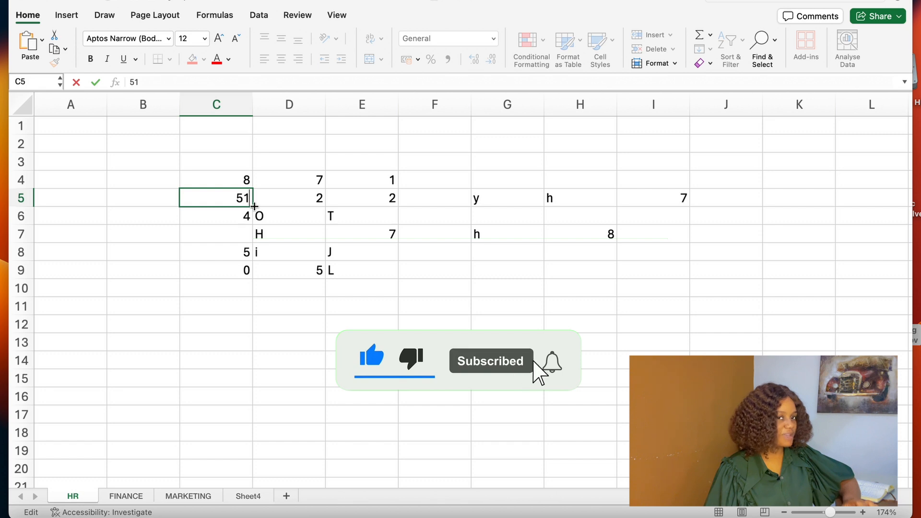
- Enter the numbers 1, 2, 3 and 4 down column A in cells A2 to A5
{"action": "left_click", "coordinate": [79, 149]}
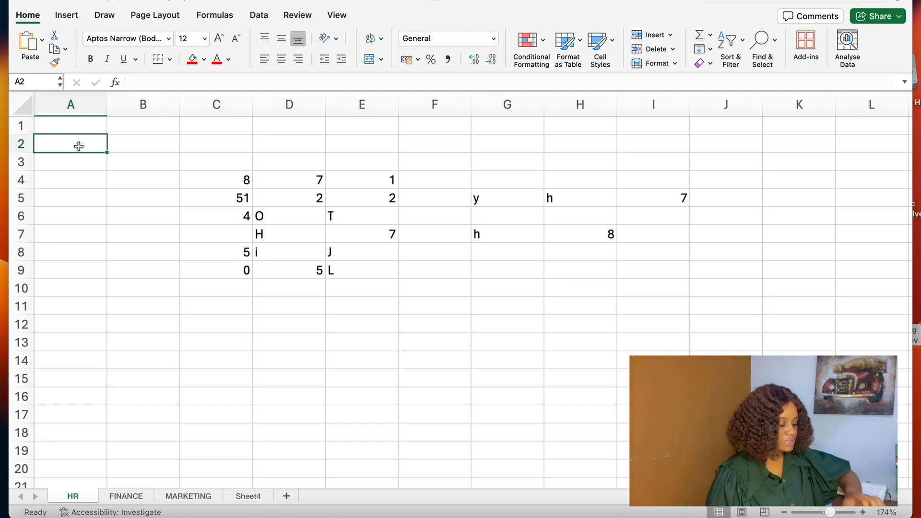
{"action": "type", "text": "1"}
{"action": "key", "text": "Return"}
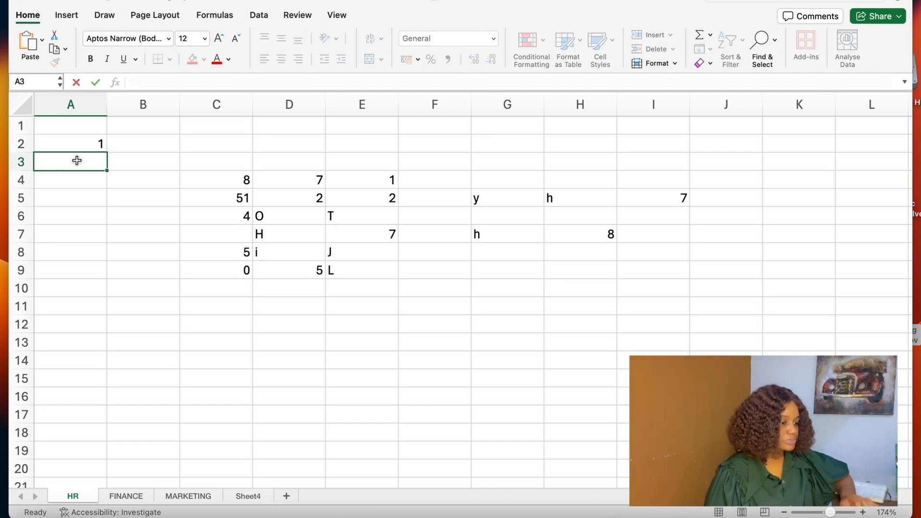
{"action": "type", "text": "2"}
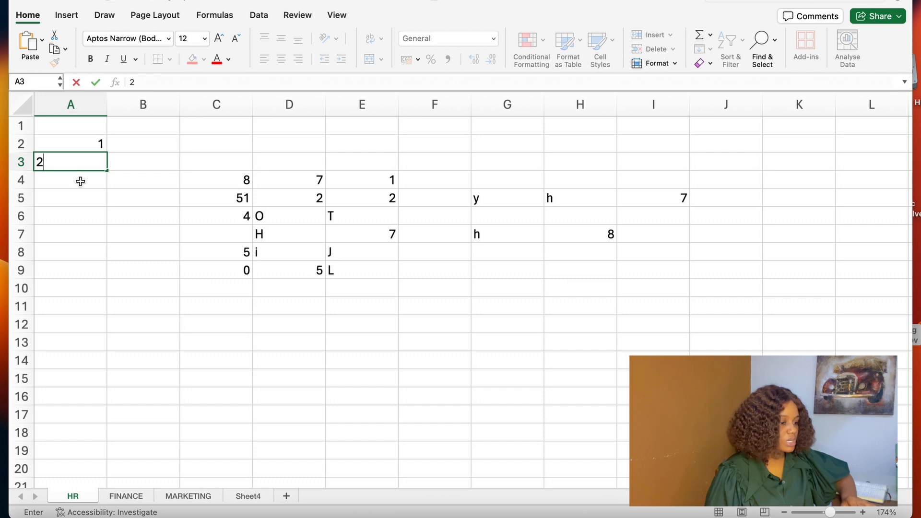
{"action": "left_click", "coordinate": [80, 181]}
{"action": "type", "text": "3"}
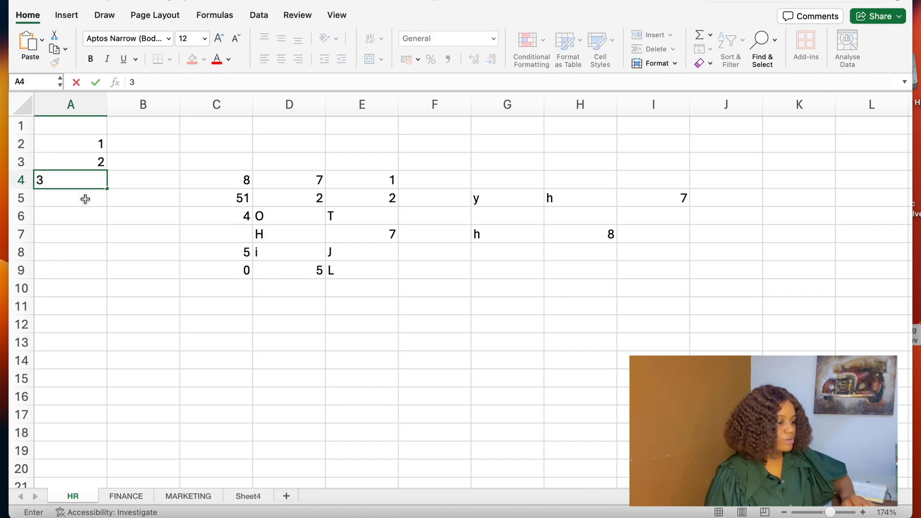
{"action": "left_click", "coordinate": [85, 199]}
{"action": "type", "text": "4"}
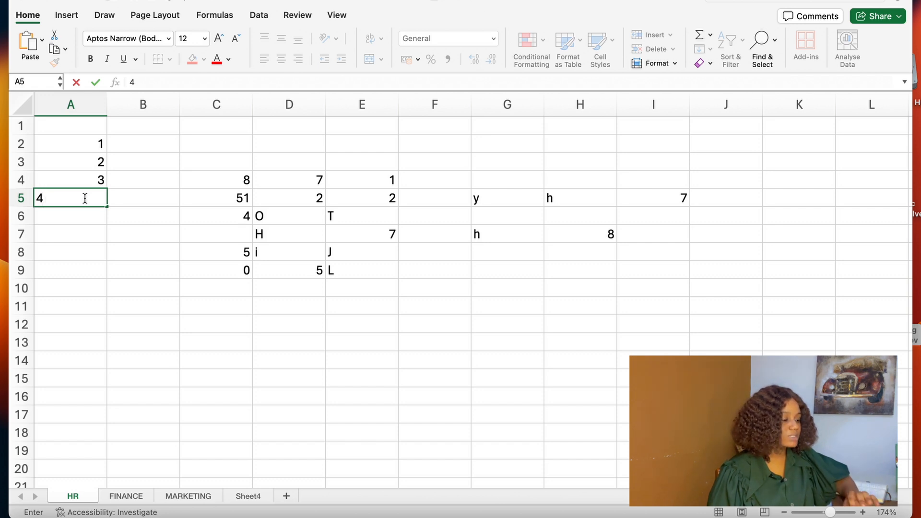
{"action": "left_click", "coordinate": [98, 217]}
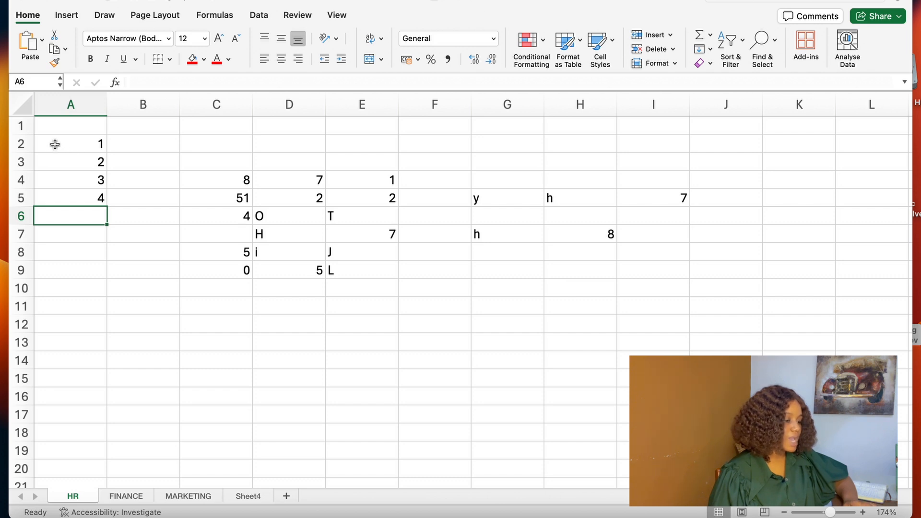
{"action": "left_click_drag", "start_coordinate": [54, 144], "coordinate": [106, 200]}
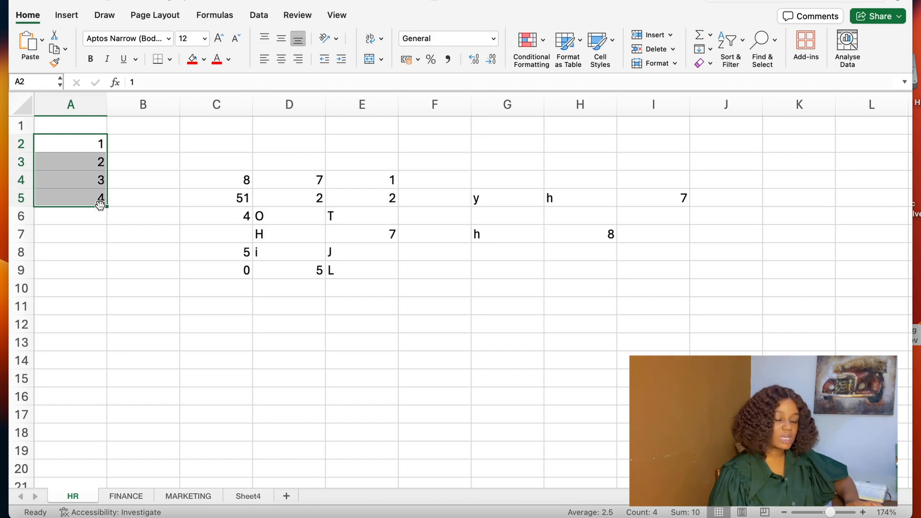
{"action": "mouse_move", "coordinate": [100, 205]}
{"action": "left_mouse_down"}
{"action": "mouse_move", "coordinate": [99, 275]}
{"action": "mouse_move", "coordinate": [100, 194]}
{"action": "left_mouse_up"}
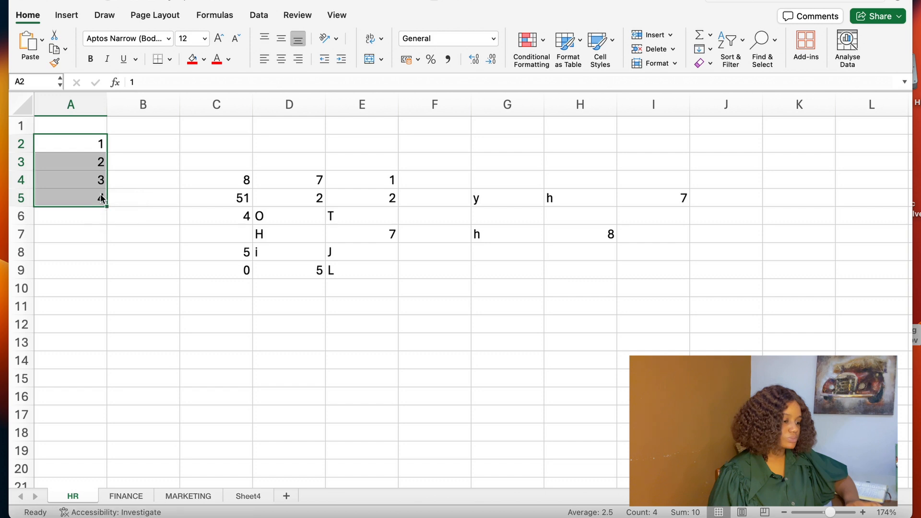
{"action": "left_click", "coordinate": [95, 236]}
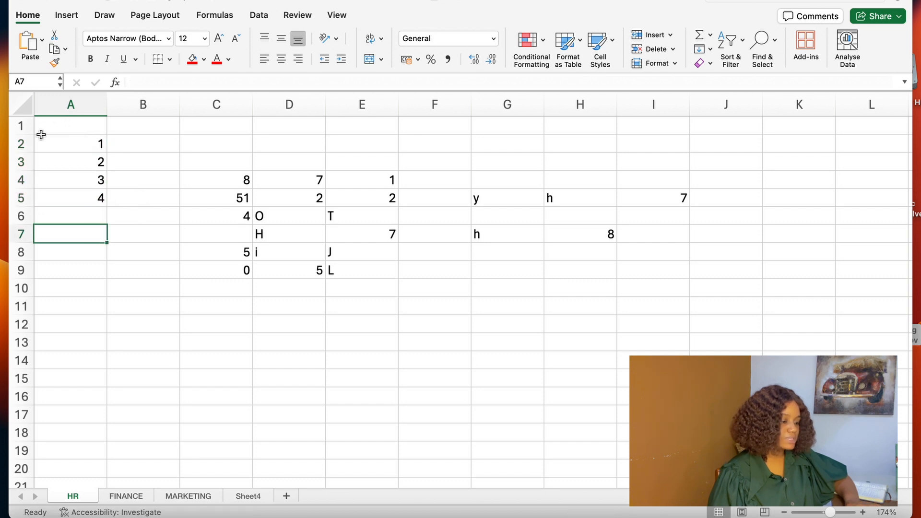
{"action": "left_click_drag", "start_coordinate": [42, 129], "coordinate": [98, 285]}
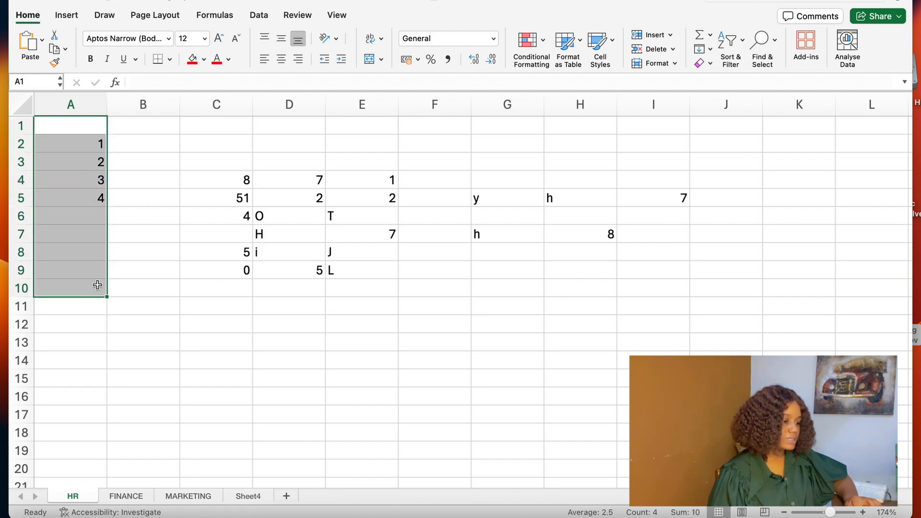
{"action": "left_click", "coordinate": [152, 255]}
- Autofill the number series from A2:A5 down column A, first to 17 in A18 and on to 33 in A34
{"action": "left_click_drag", "start_coordinate": [48, 143], "coordinate": [105, 443]}
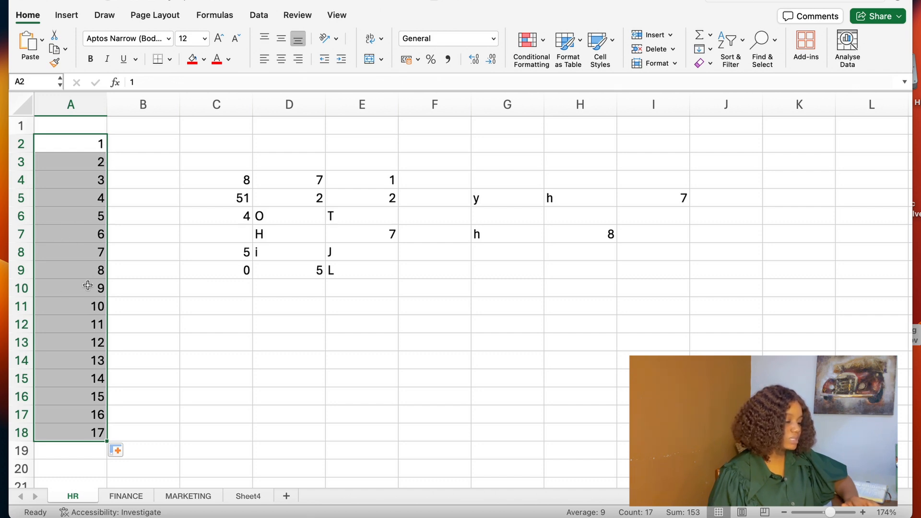
{"action": "scroll", "coordinate": [91, 307], "scroll_direction": "down", "scroll_amount": 5}
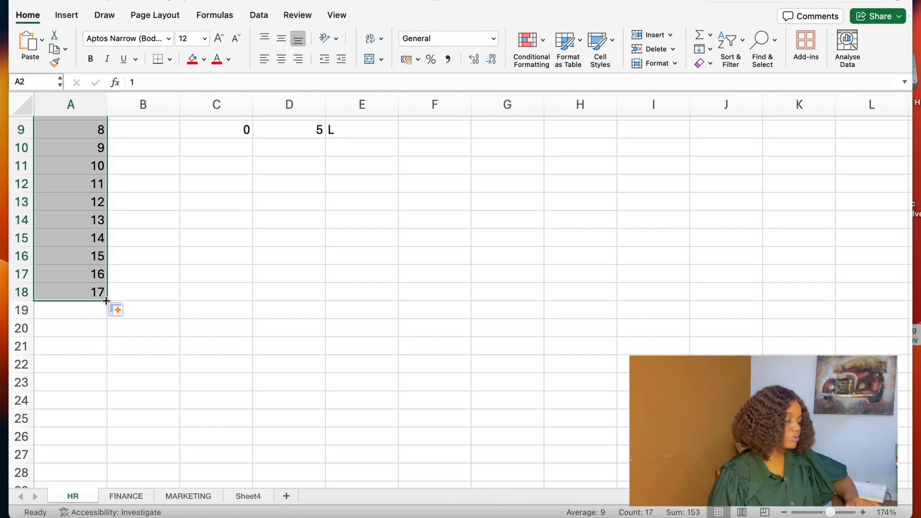
{"action": "left_click_drag", "start_coordinate": [106, 301], "coordinate": [114, 458]}
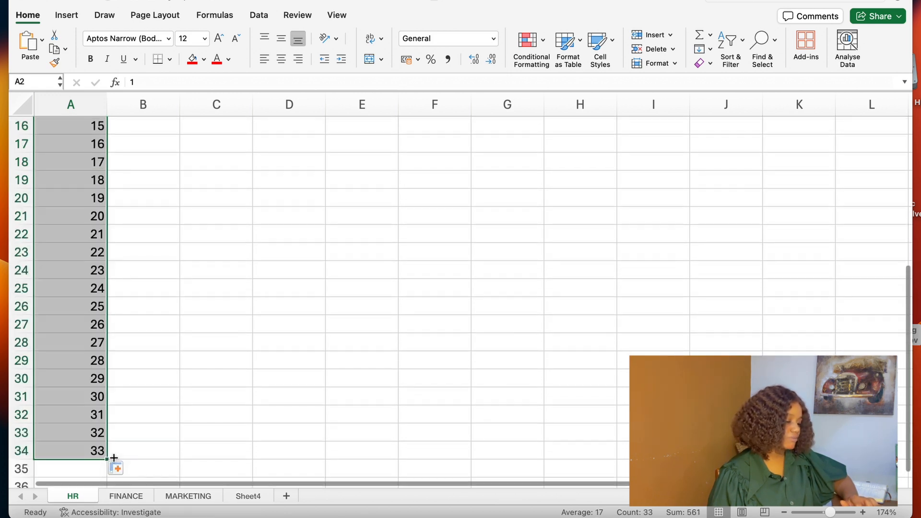
- Enter the multiples of five 5, 10, 15 and 20 down column B in cells B3 to B6
{"action": "scroll", "coordinate": [120, 234], "scroll_direction": "up", "scroll_amount": 8}
{"action": "left_click", "coordinate": [154, 162]}
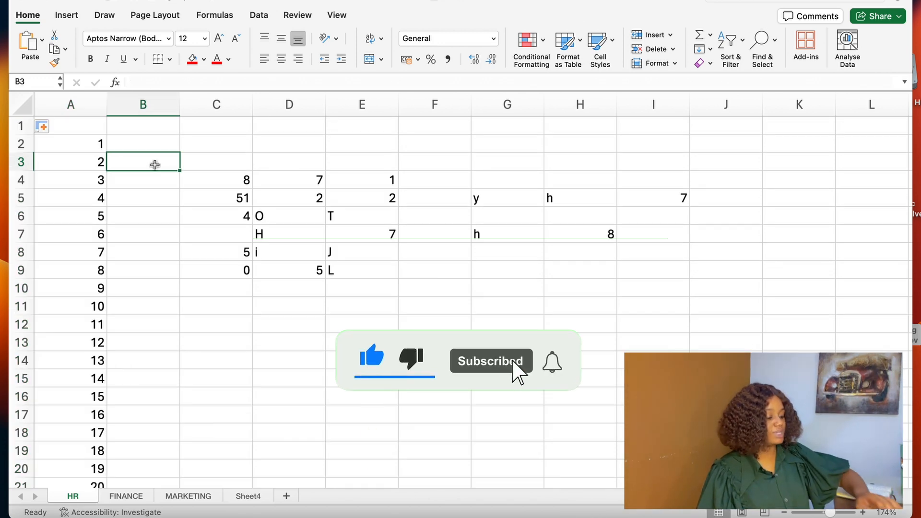
{"action": "type", "text": "5"}
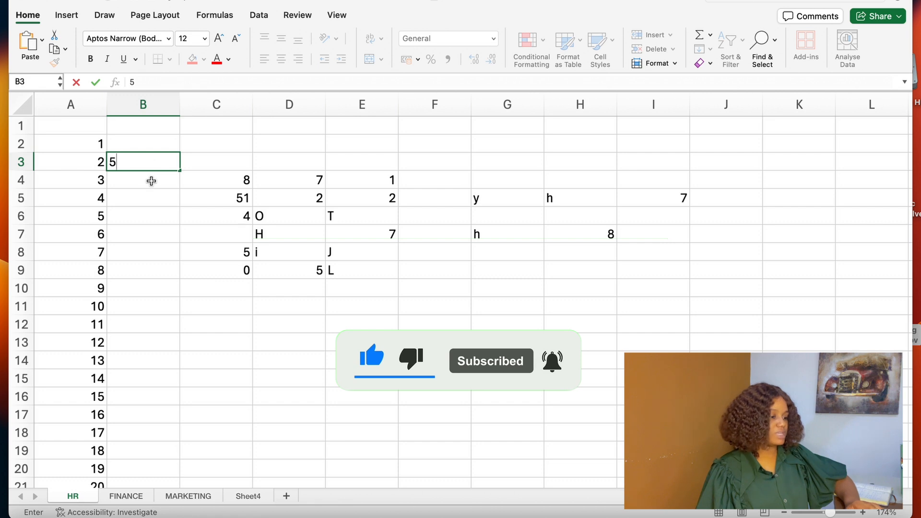
{"action": "left_click", "coordinate": [151, 181]}
{"action": "type", "text": "10"}
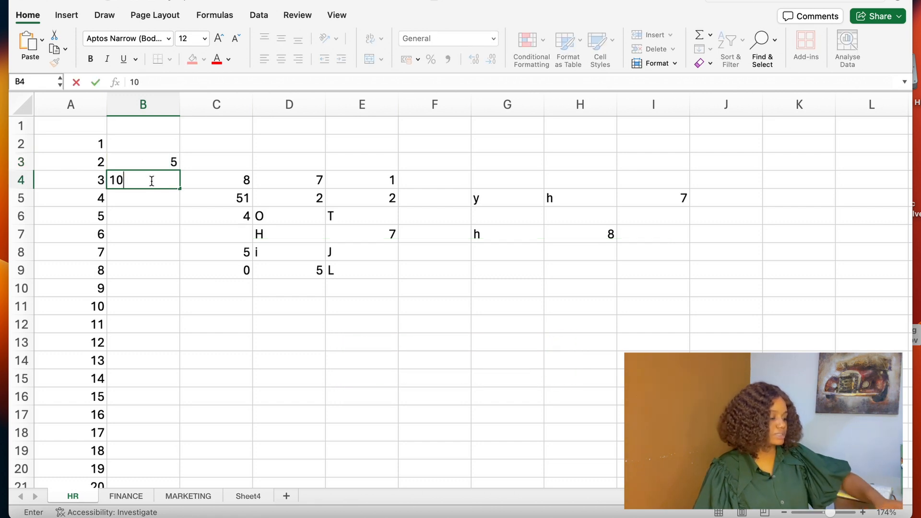
{"action": "left_click", "coordinate": [153, 199]}
{"action": "type", "text": "1"}
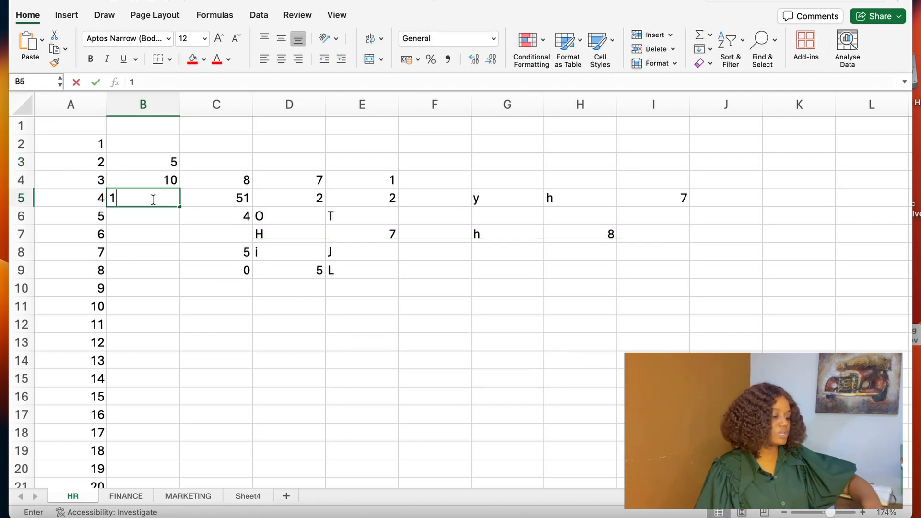
{"action": "type", "text": "5"}
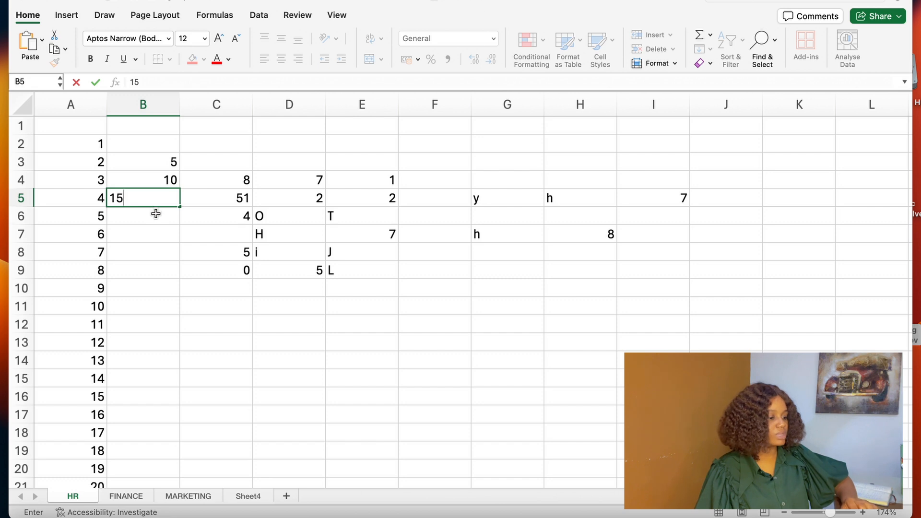
{"action": "left_click", "coordinate": [155, 214]}
{"action": "type", "text": "20"}
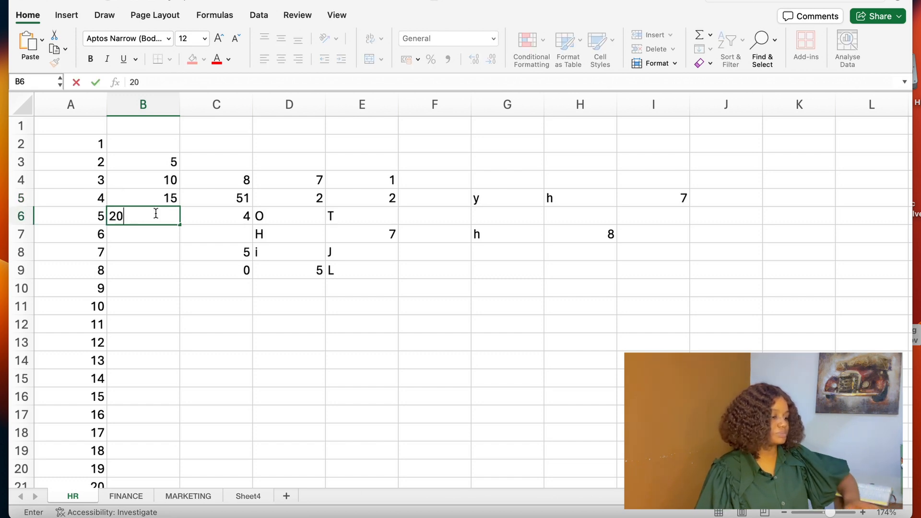
{"action": "left_click", "coordinate": [206, 256]}
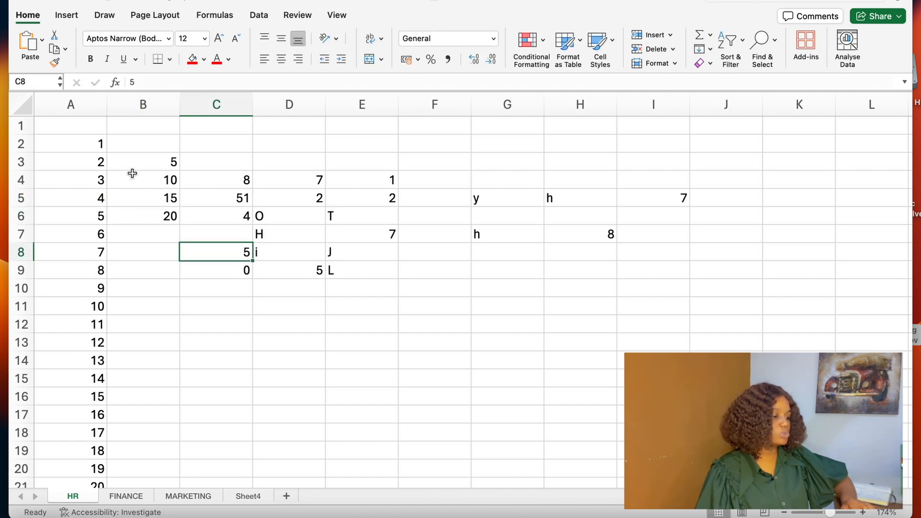
- Autofill the multiples of five from B3:B6 down column B to 75 in B17
{"action": "left_click_drag", "start_coordinate": [130, 161], "coordinate": [190, 418]}
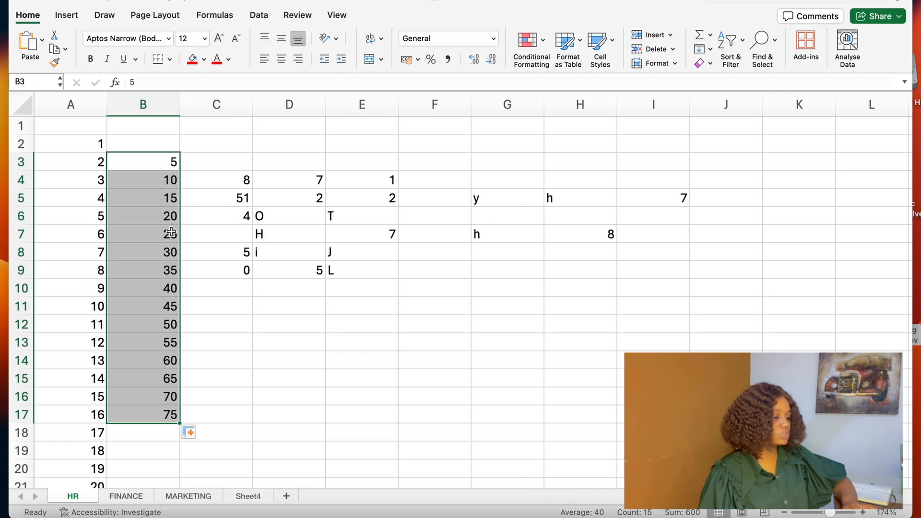
{"action": "scroll", "coordinate": [172, 301], "scroll_direction": "down", "scroll_amount": 6}
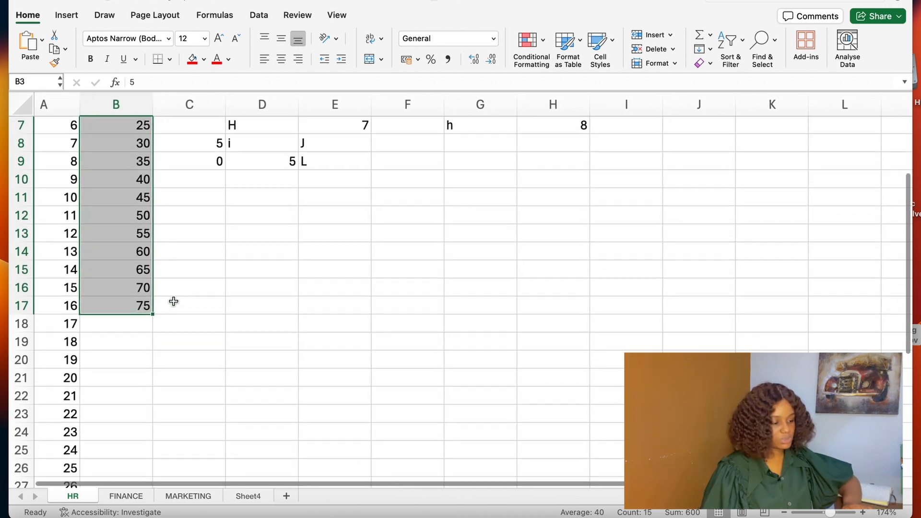
{"action": "scroll", "coordinate": [174, 302], "scroll_direction": "down", "scroll_amount": 1}
{"action": "scroll", "coordinate": [174, 301], "scroll_direction": "up", "scroll_amount": 1}
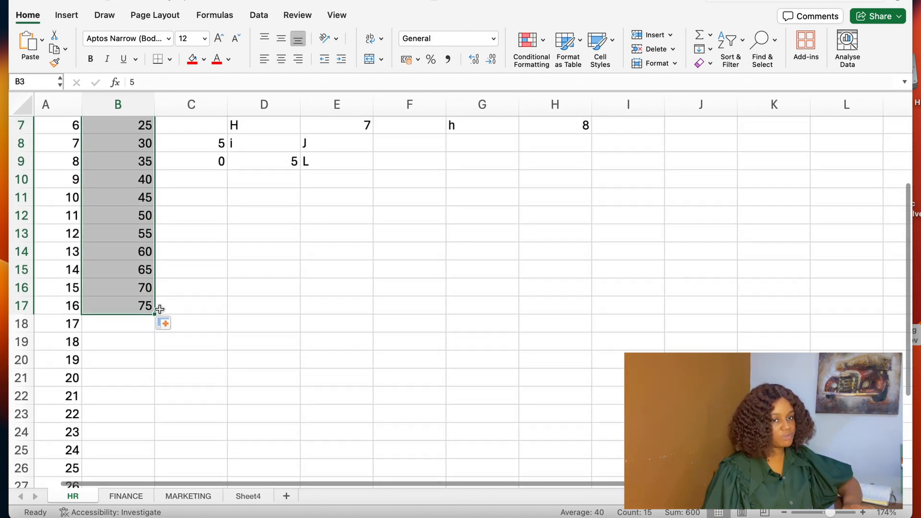
{"action": "scroll", "coordinate": [216, 322], "scroll_direction": "up", "scroll_amount": 2}
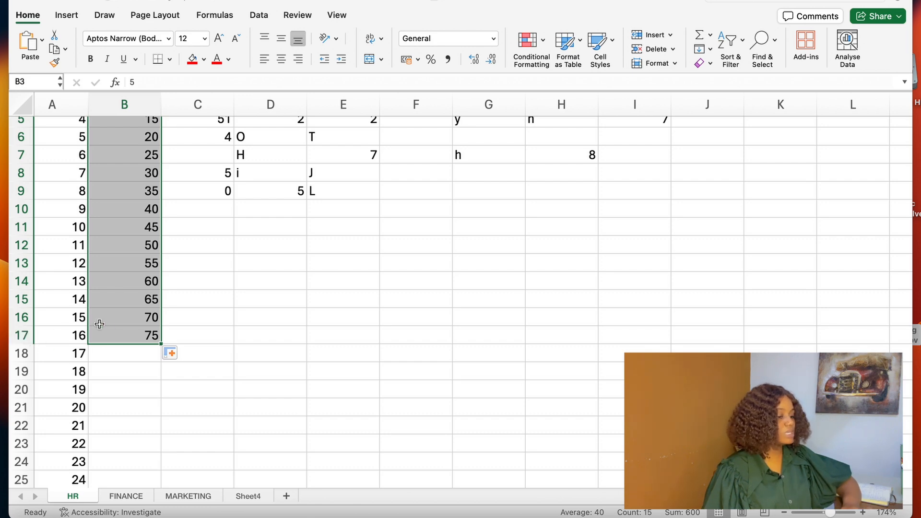
{"action": "scroll", "coordinate": [207, 360], "scroll_direction": "up", "scroll_amount": 3}
{"action": "scroll", "coordinate": [208, 360], "scroll_direction": "up", "scroll_amount": 1}
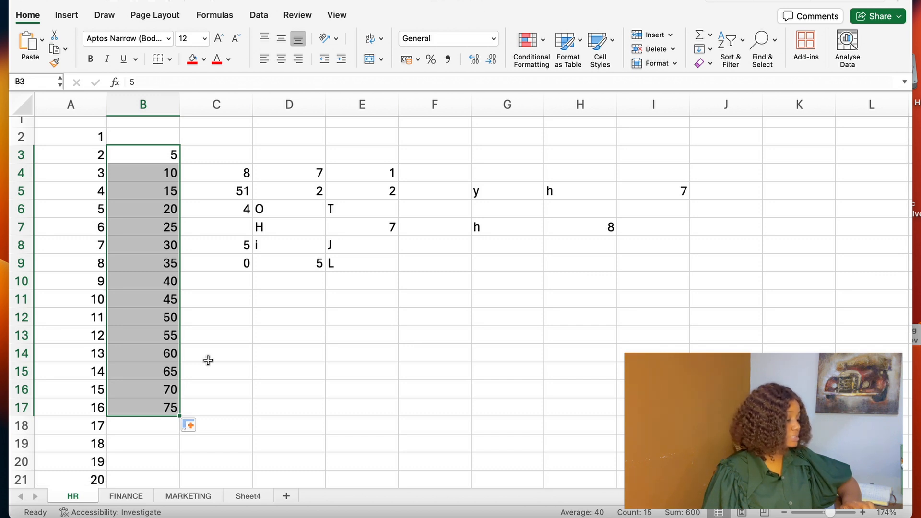
{"action": "left_click", "coordinate": [207, 361]}
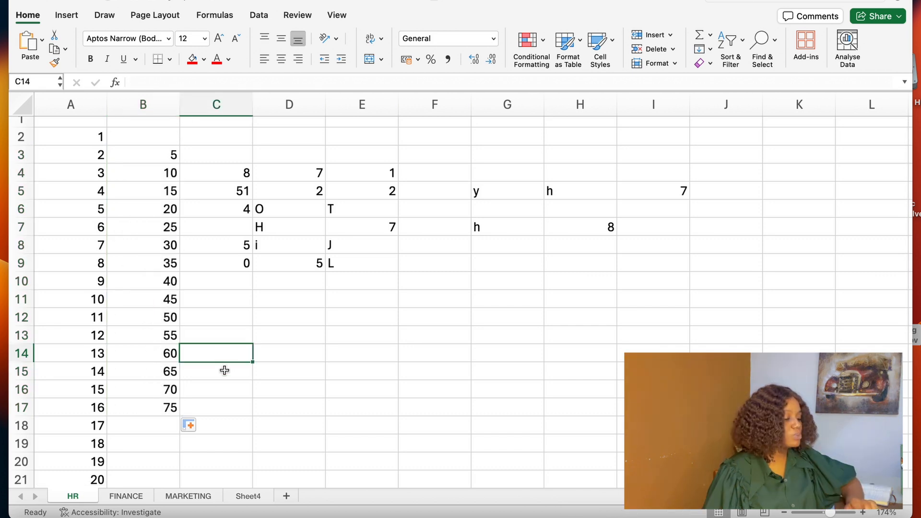
{"action": "scroll", "coordinate": [166, 407], "scroll_direction": "down", "scroll_amount": 6}
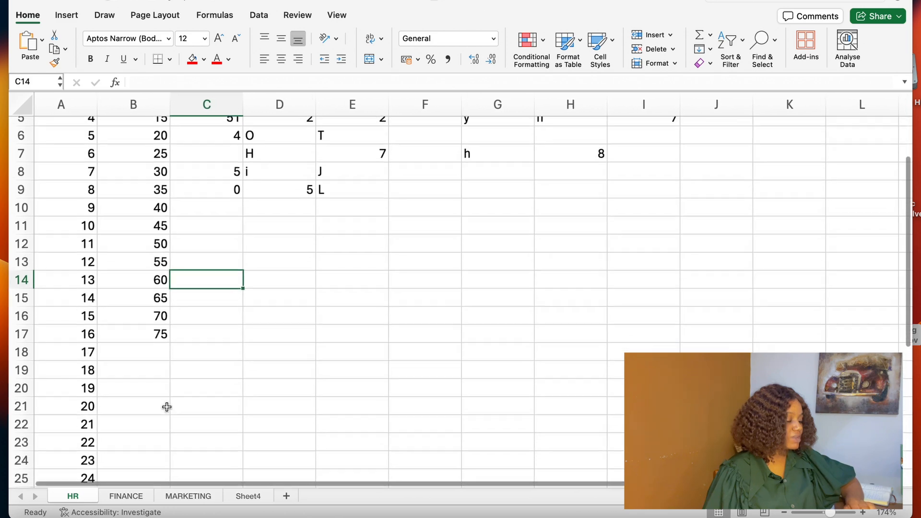
{"action": "scroll", "coordinate": [166, 407], "scroll_direction": "down", "scroll_amount": 6}
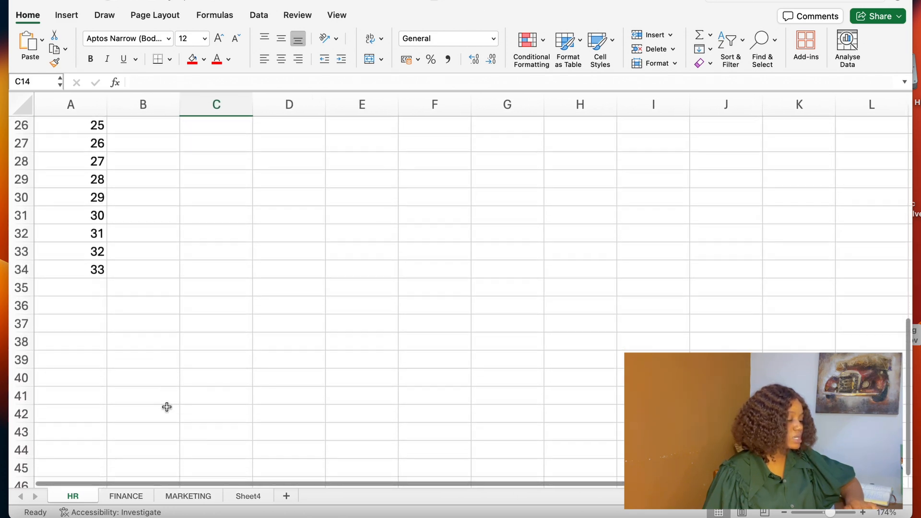
- Autofill the multiples of five from B3:B17 down column B as far as the series in column A
{"action": "scroll", "coordinate": [166, 408], "scroll_direction": "down", "scroll_amount": 15}
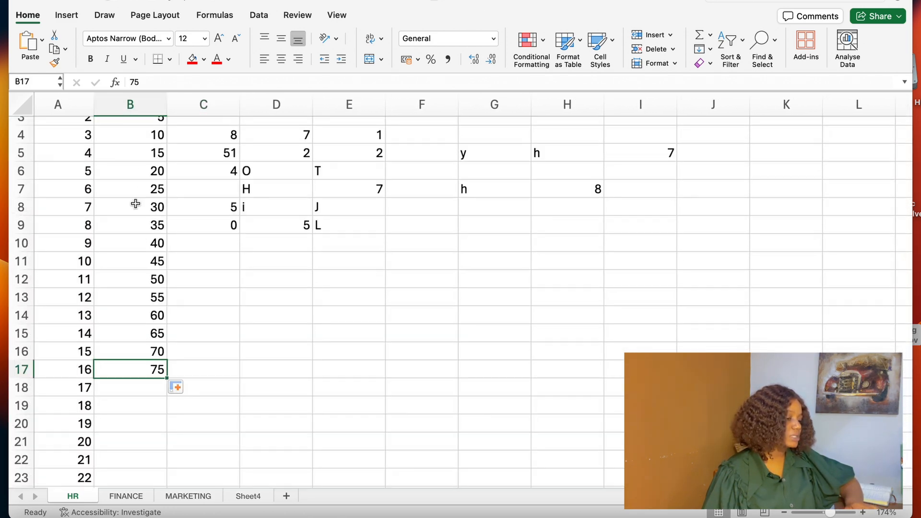
{"action": "scroll", "coordinate": [134, 205], "scroll_direction": "up", "scroll_amount": 2}
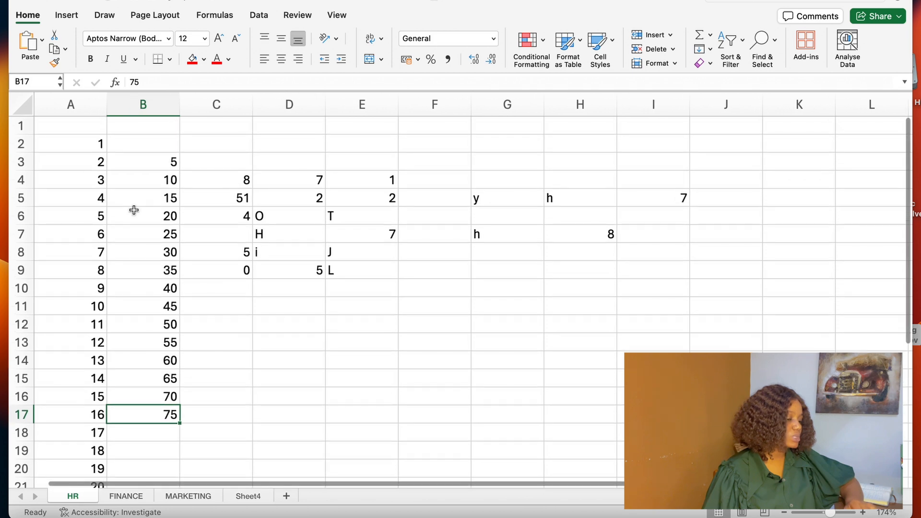
{"action": "scroll", "coordinate": [138, 167], "scroll_direction": "down", "scroll_amount": 1}
{"action": "left_click_drag", "start_coordinate": [129, 151], "coordinate": [155, 409]}
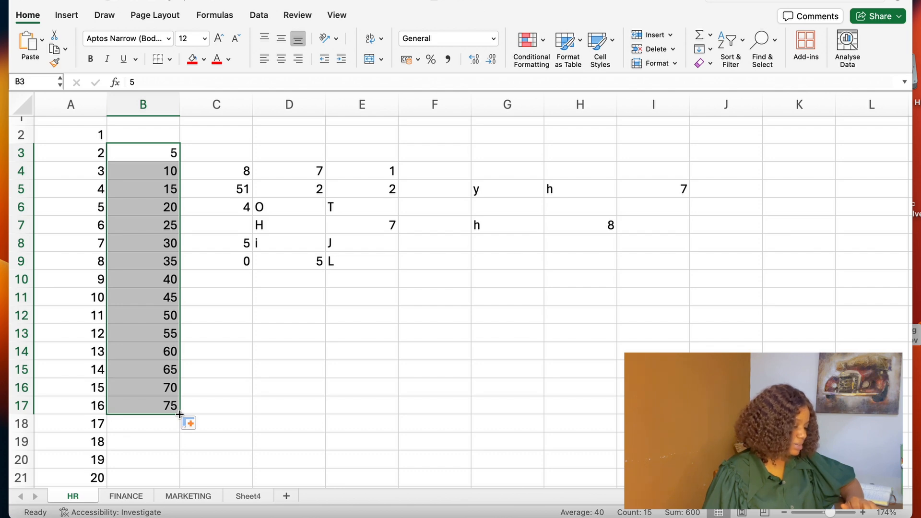
{"action": "double_click", "coordinate": [179, 415]}
{"action": "scroll", "coordinate": [197, 408], "scroll_direction": "down", "scroll_amount": 10}
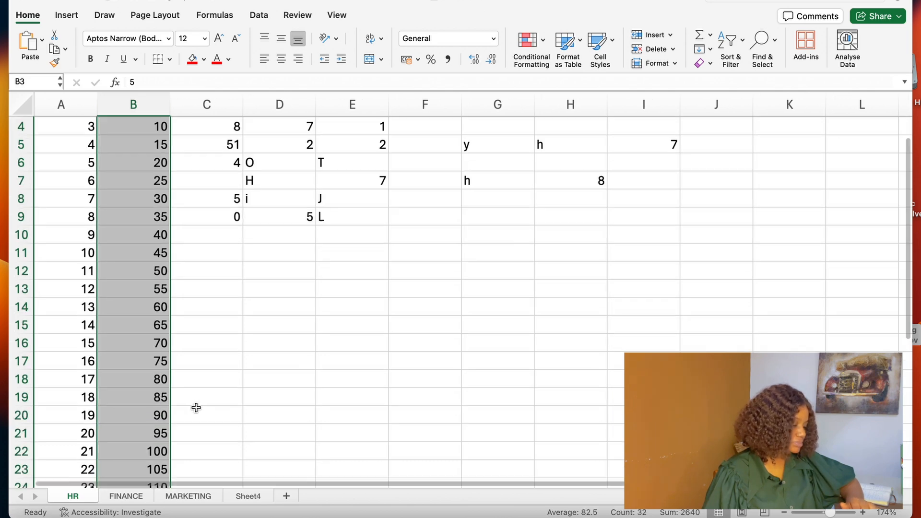
{"action": "scroll", "coordinate": [196, 408], "scroll_direction": "up", "scroll_amount": 2}
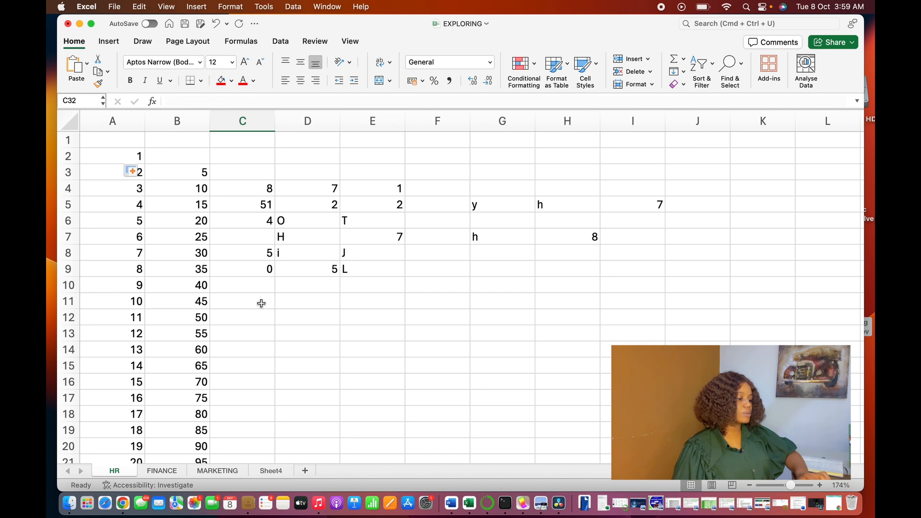
- Copy the 20 from cell B6 and paste it into cell G11
{"action": "left_click", "coordinate": [203, 221]}
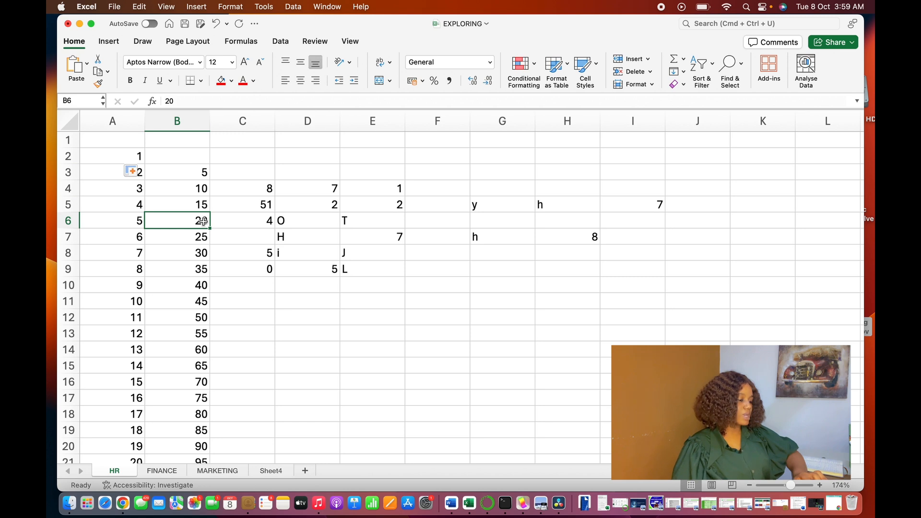
{"action": "right_click", "coordinate": [203, 222]}
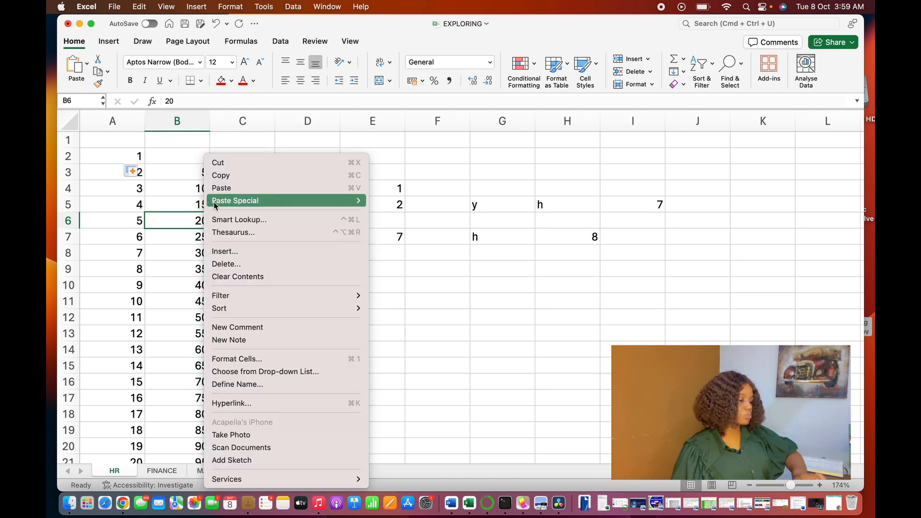
{"action": "left_click", "coordinate": [224, 178]}
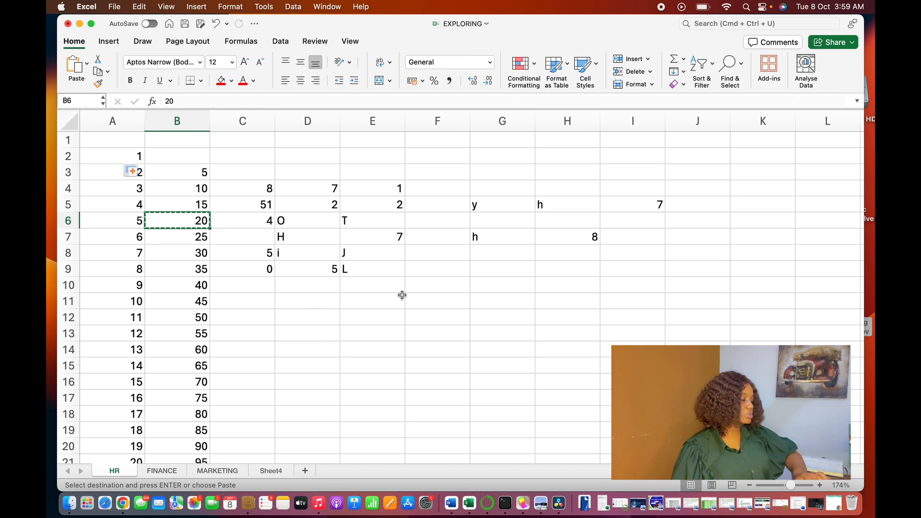
{"action": "left_click", "coordinate": [513, 306]}
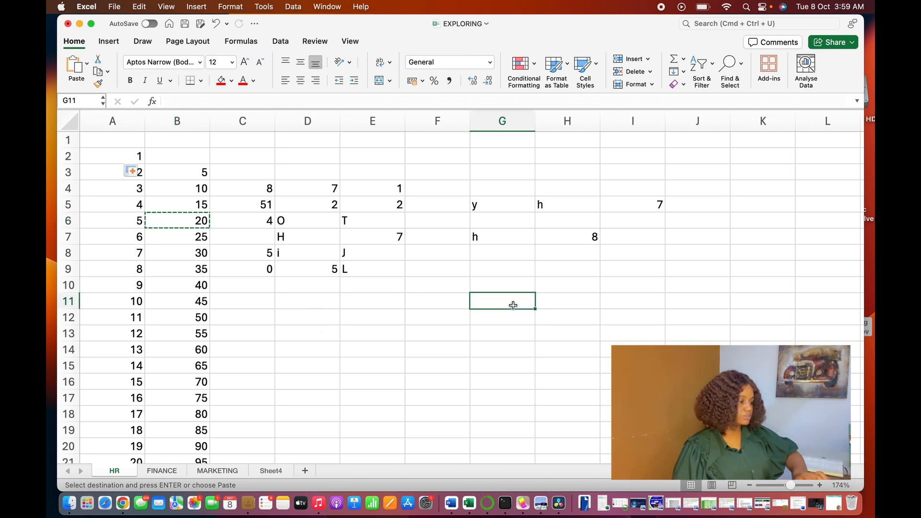
{"action": "right_click", "coordinate": [514, 307]}
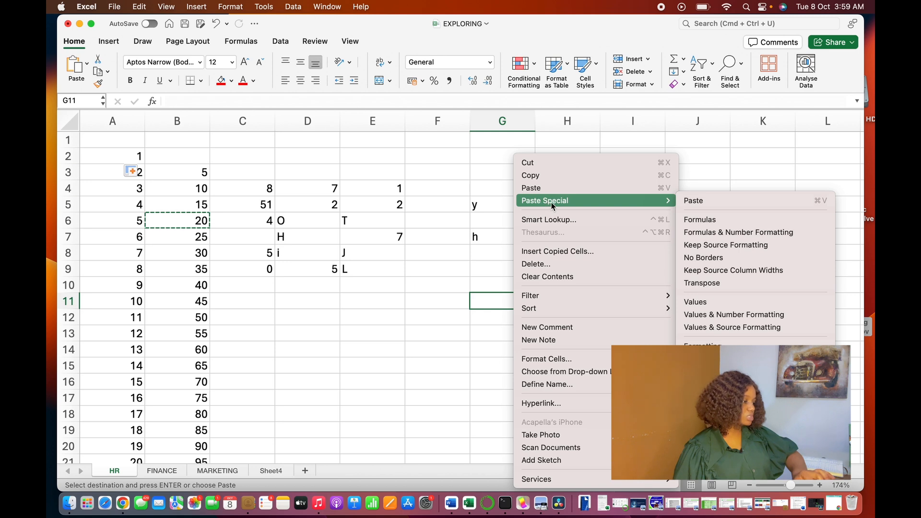
{"action": "mouse_move", "coordinate": [657, 200]}
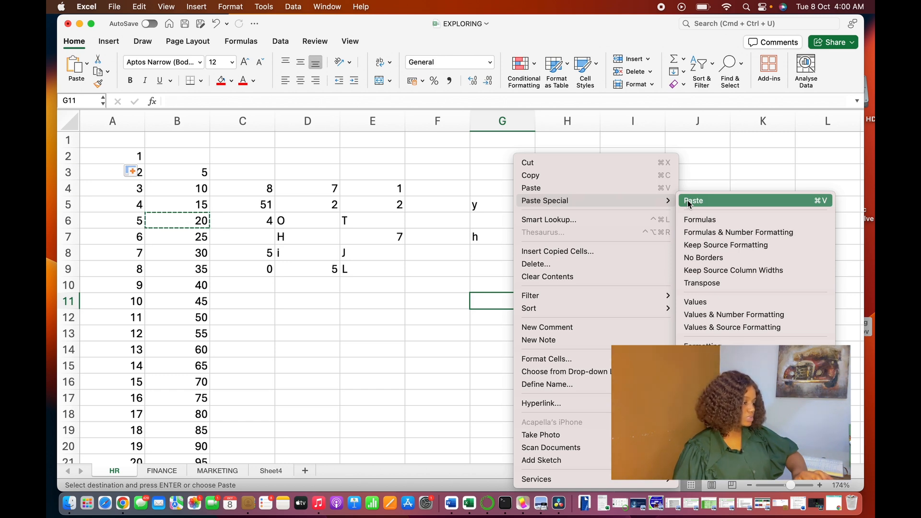
{"action": "left_click", "coordinate": [610, 188]}
{"action": "left_click", "coordinate": [311, 307]}
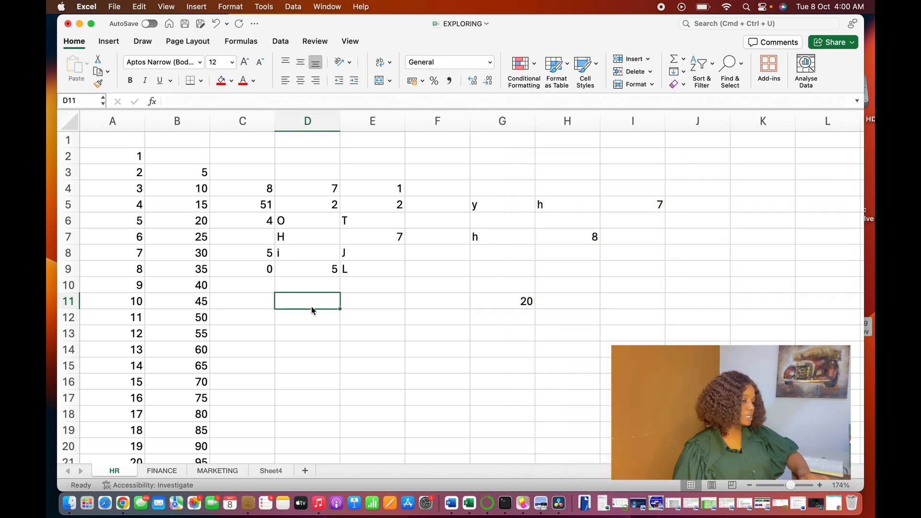
- Fill cell B10 with a medium blue theme colour
{"action": "left_click", "coordinate": [207, 285]}
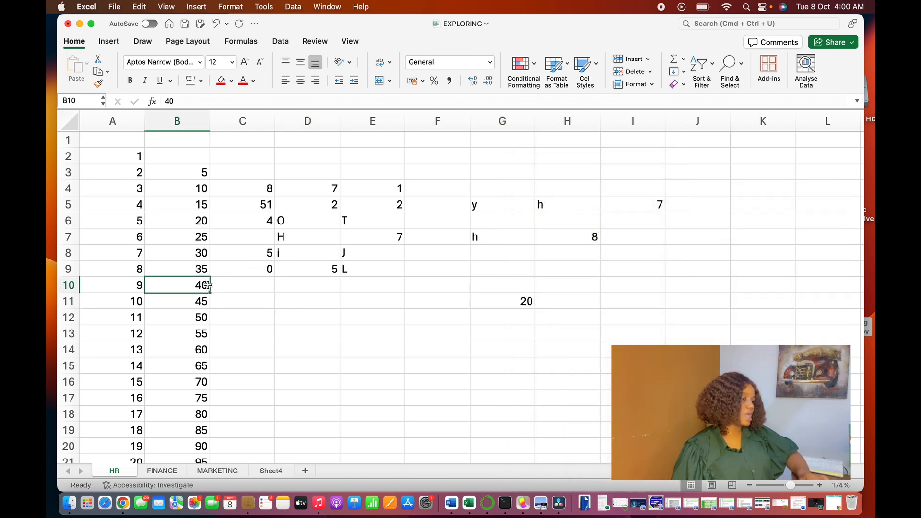
{"action": "left_click", "coordinate": [232, 81]}
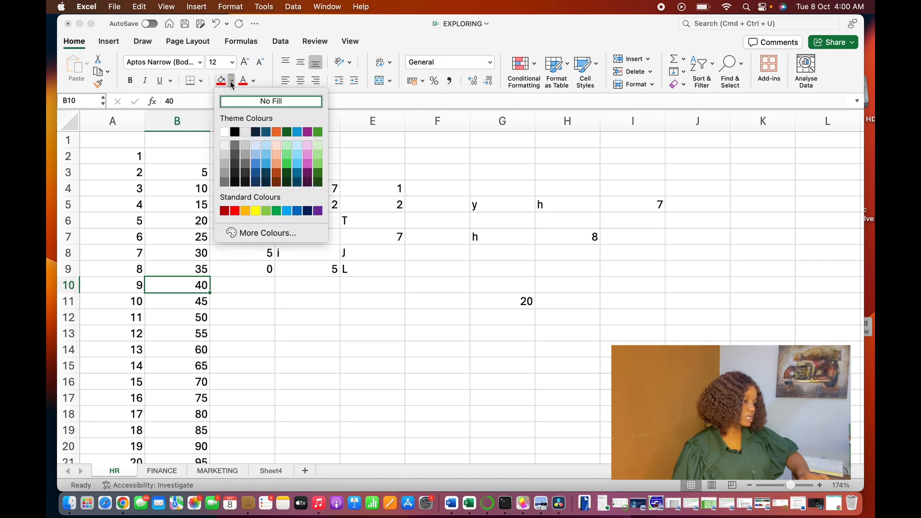
{"action": "left_click", "coordinate": [258, 170]}
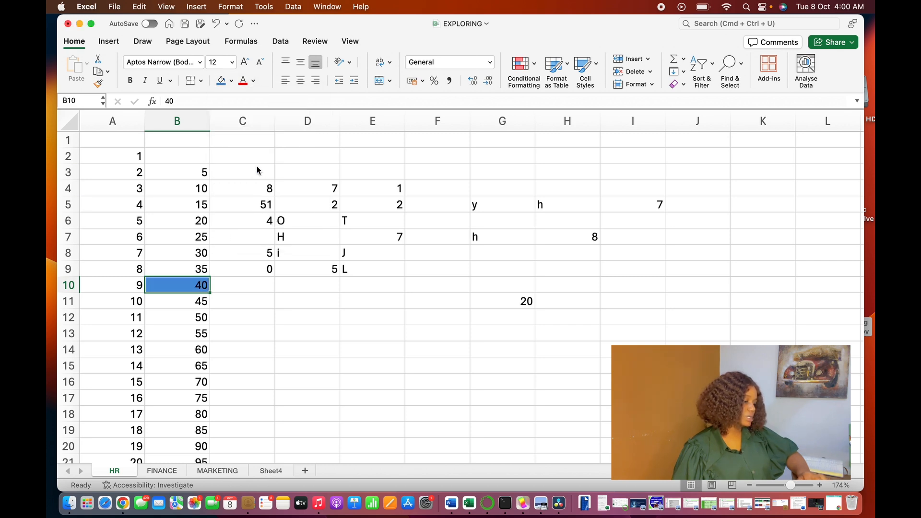
{"action": "left_click", "coordinate": [301, 376]}
- Copy the blue cell B10 and paste it into E14 with Keep Source Formatting
{"action": "left_click", "coordinate": [199, 286]}
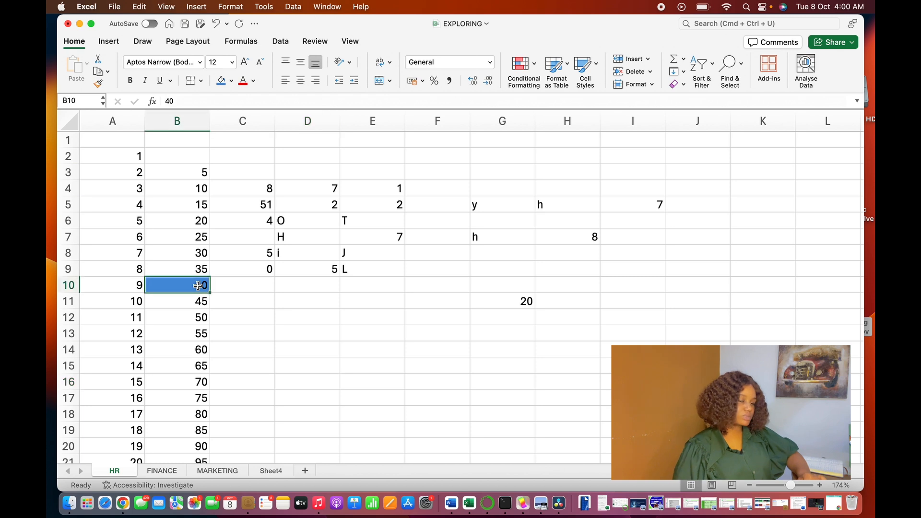
{"action": "right_click", "coordinate": [199, 287]}
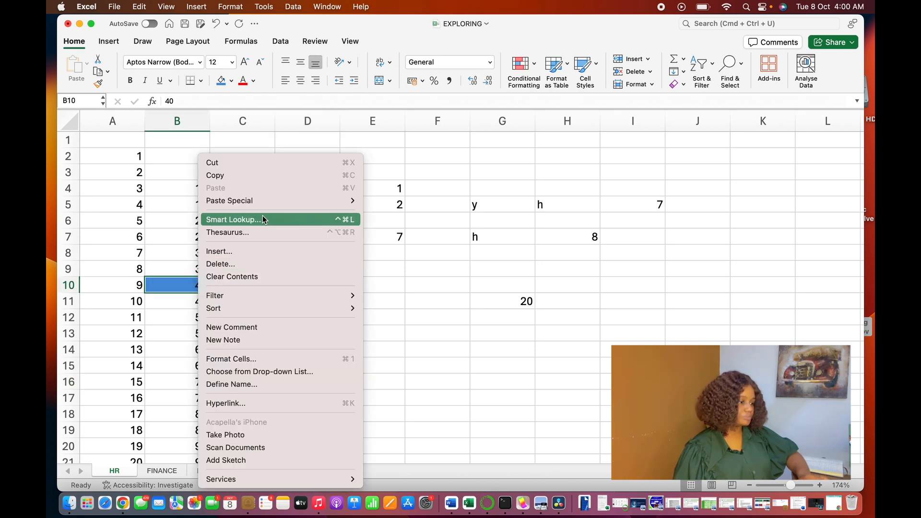
{"action": "left_click", "coordinate": [247, 177]}
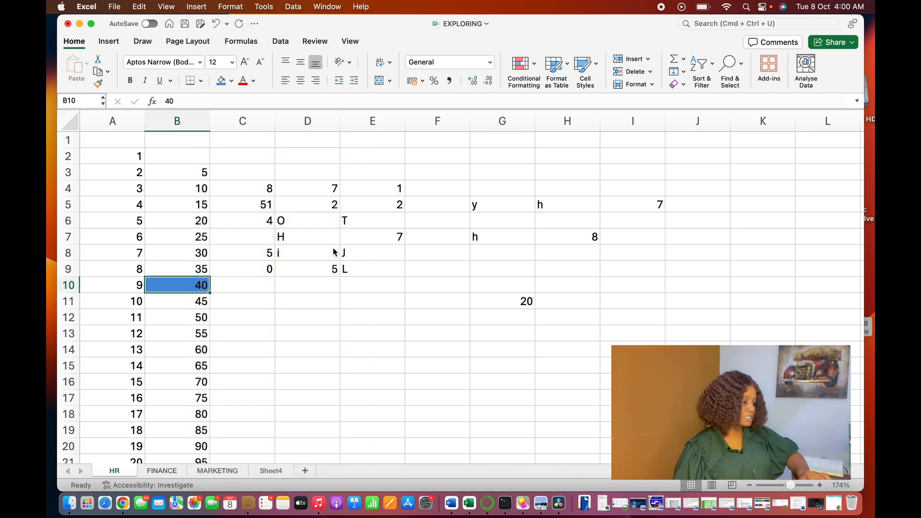
{"action": "left_click", "coordinate": [372, 349]}
{"action": "right_click", "coordinate": [372, 349]}
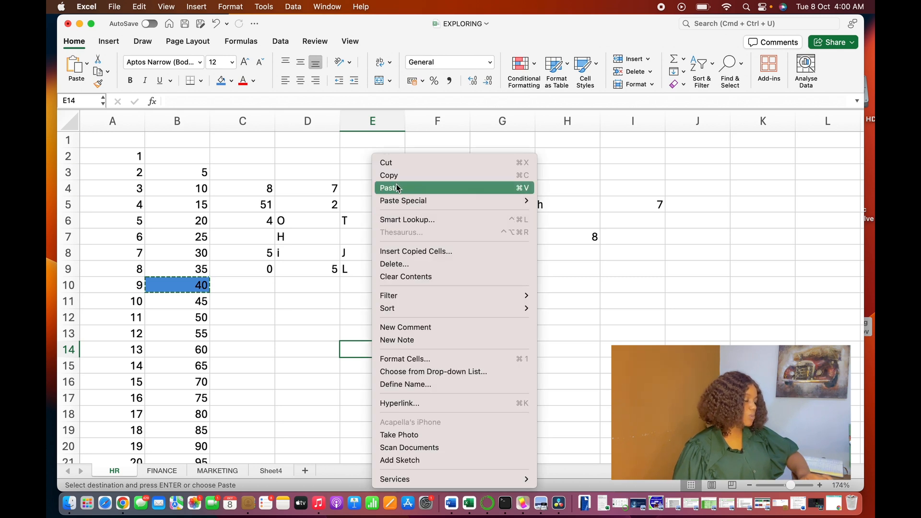
{"action": "mouse_move", "coordinate": [403, 199]}
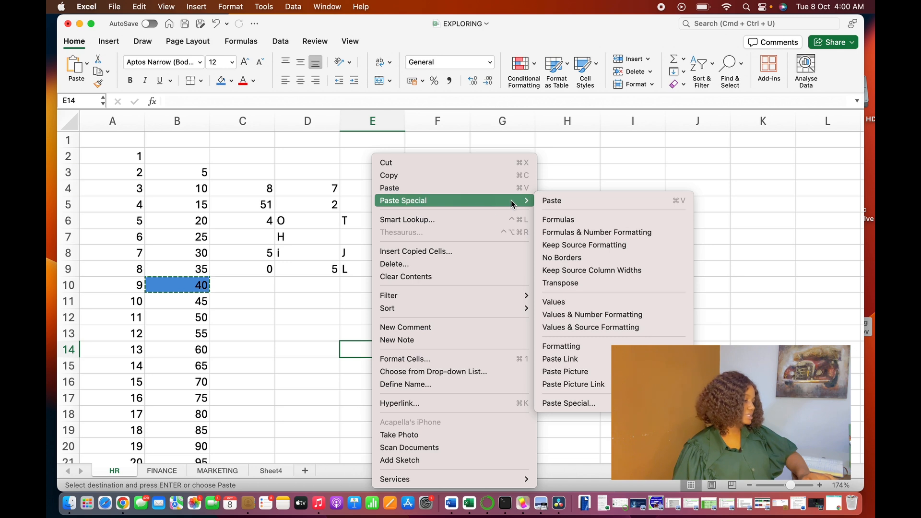
{"action": "left_click", "coordinate": [570, 244]}
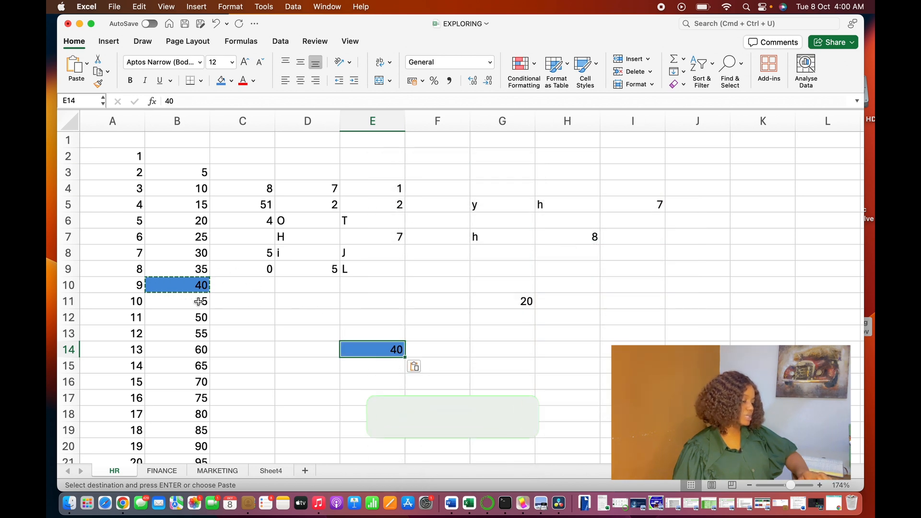
{"action": "left_click", "coordinate": [435, 331]}
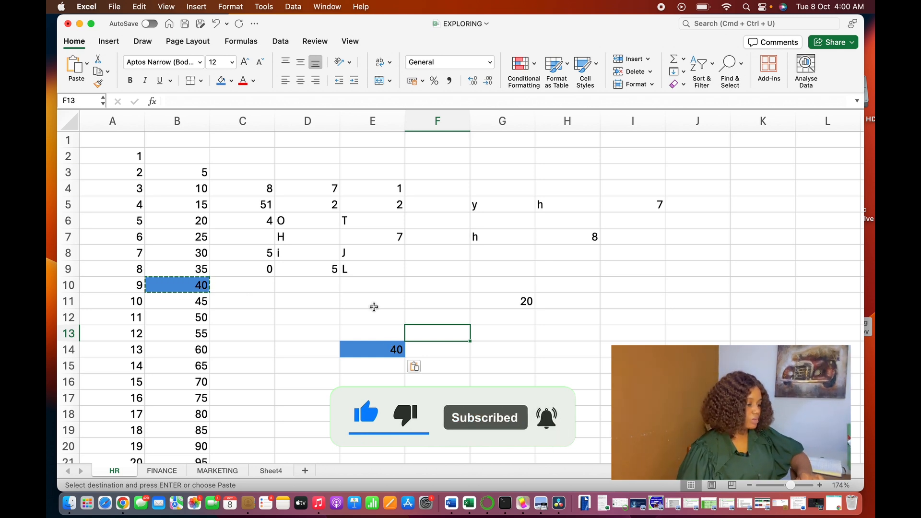
- Cut the 0 from cell C9 and paste it into cell E11
{"action": "left_click", "coordinate": [317, 310]}
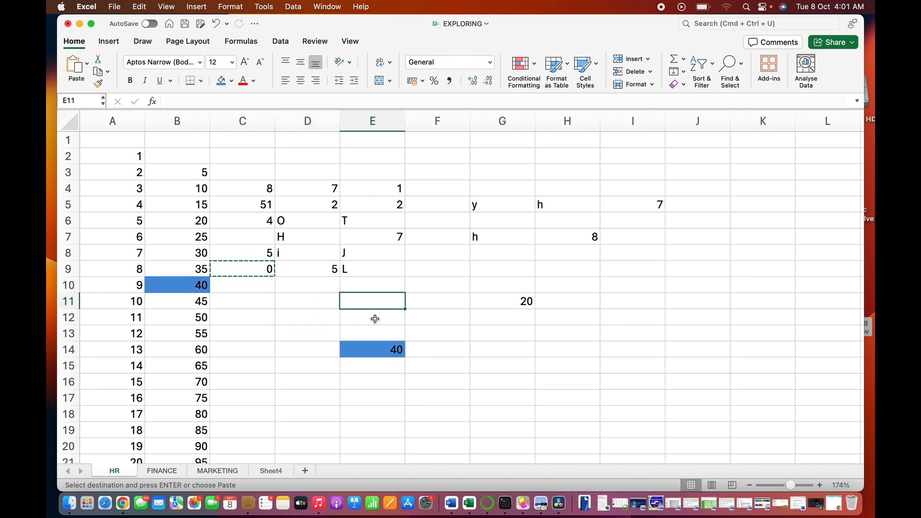
{"action": "key", "text": "super+v"}
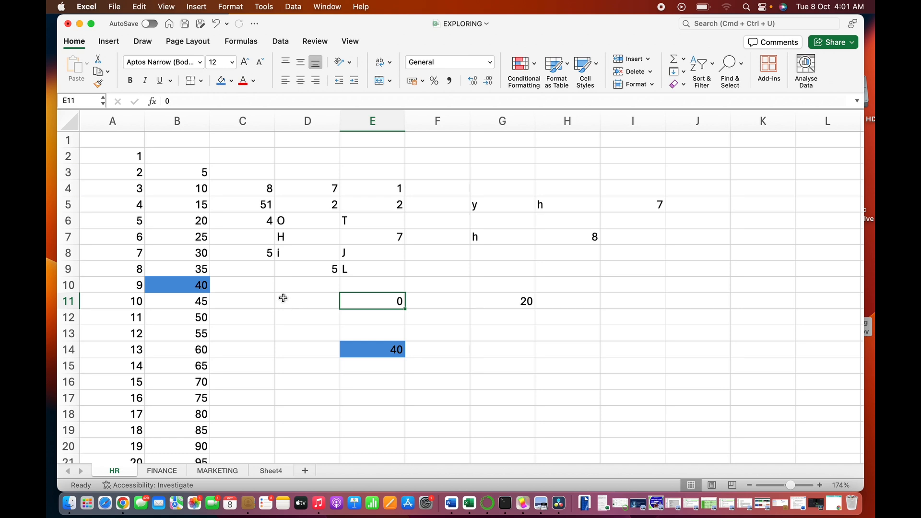
{"action": "left_click", "coordinate": [255, 270]}
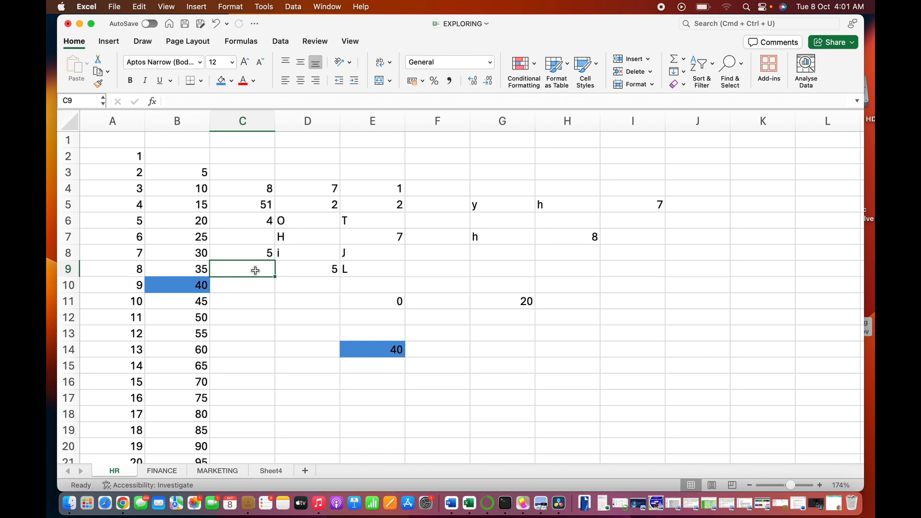
{"action": "left_click", "coordinate": [384, 301]}
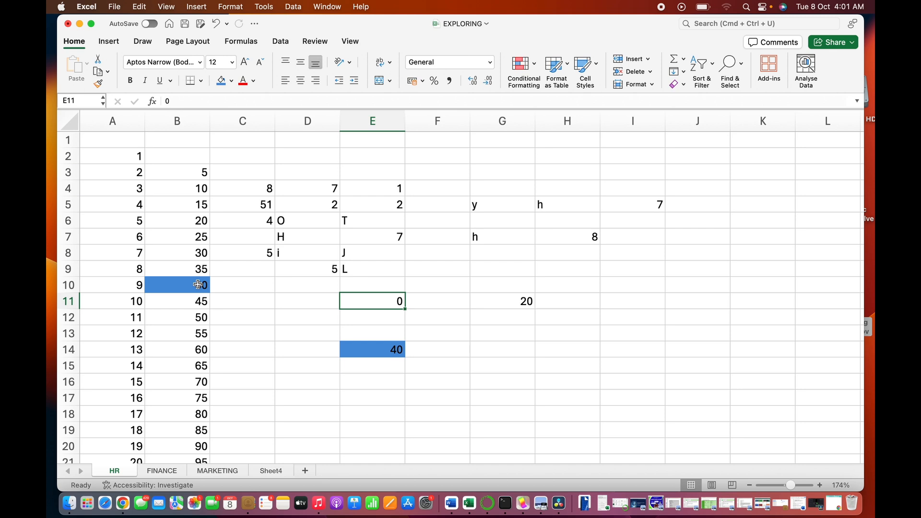
- Undo the move into E11, the formatted paste into E14 and the blue fill of B10
{"action": "left_click", "coordinate": [360, 354]}
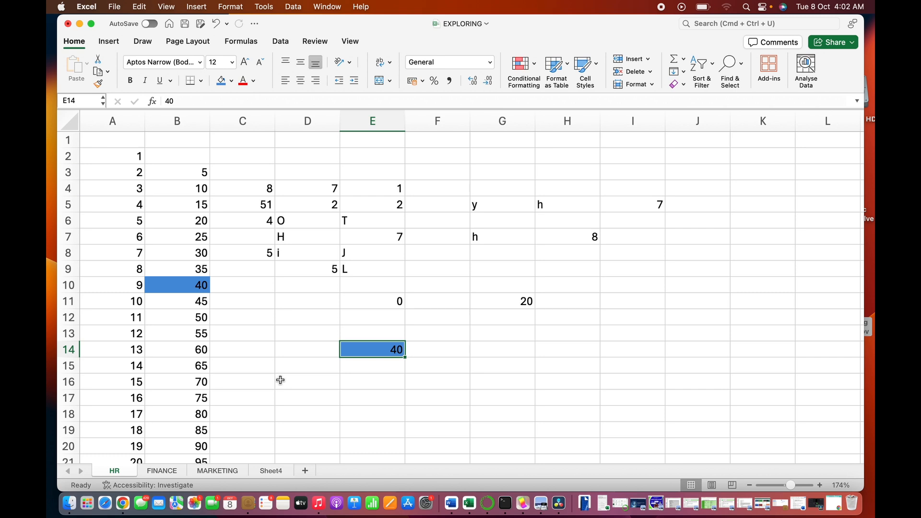
{"action": "left_click", "coordinate": [139, 8]}
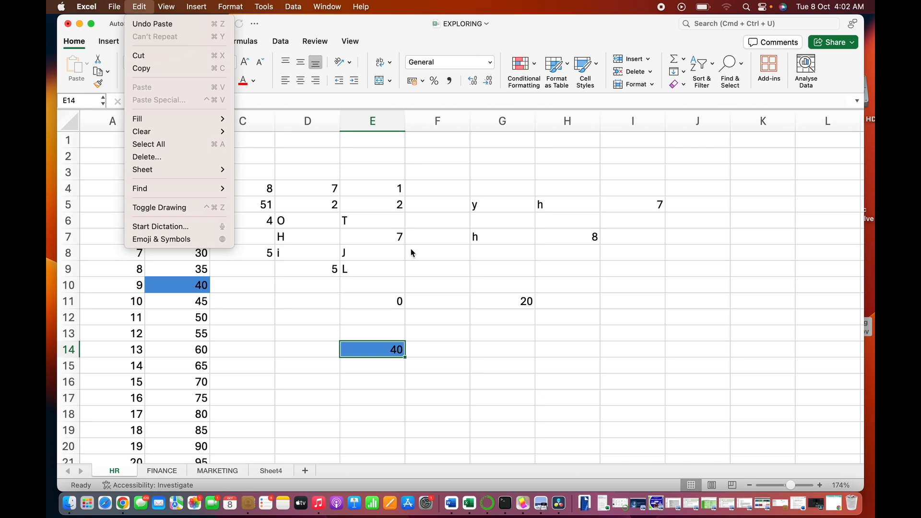
{"action": "left_click", "coordinate": [422, 308]}
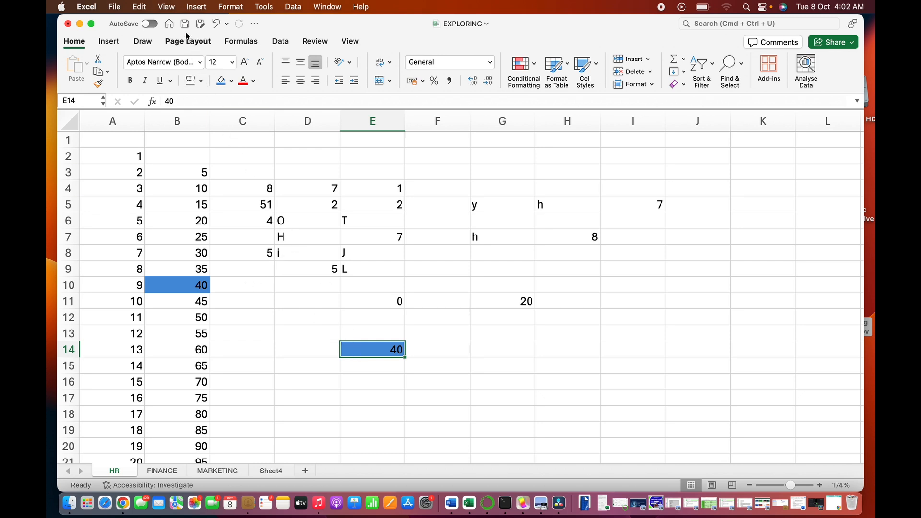
{"action": "left_click", "coordinate": [140, 8]}
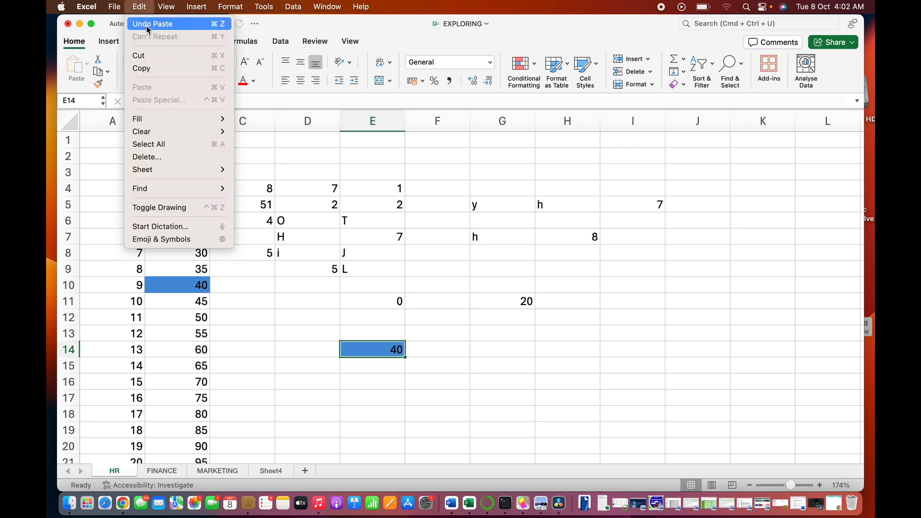
{"action": "left_click", "coordinate": [147, 24]}
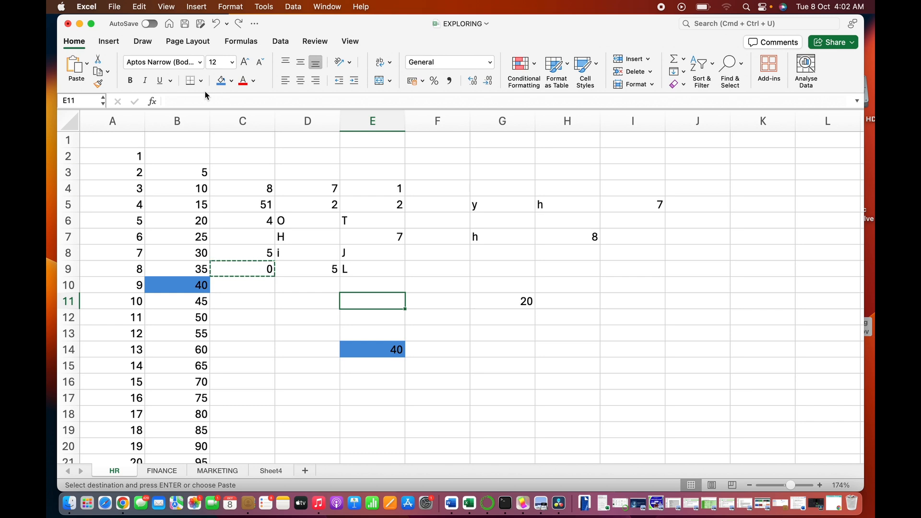
{"action": "key", "text": "super+z"}
{"action": "key", "text": "super+z"}
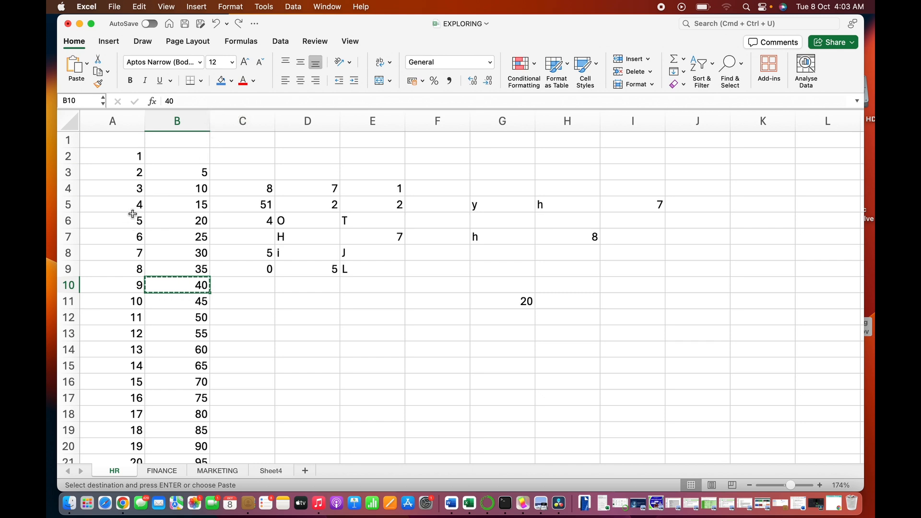
- Delete the empty row 1 from the HR sheet
{"action": "left_click", "coordinate": [139, 120]}
{"action": "left_click", "coordinate": [64, 140]}
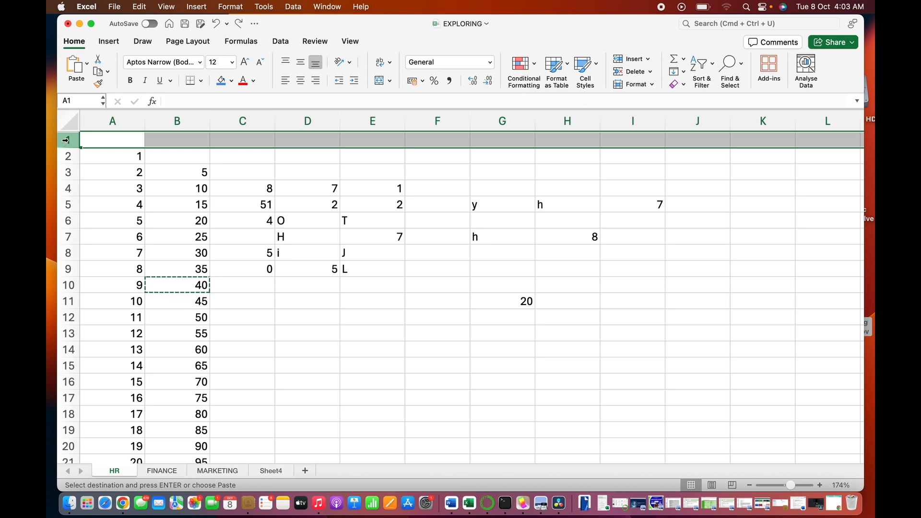
{"action": "right_click", "coordinate": [63, 141]}
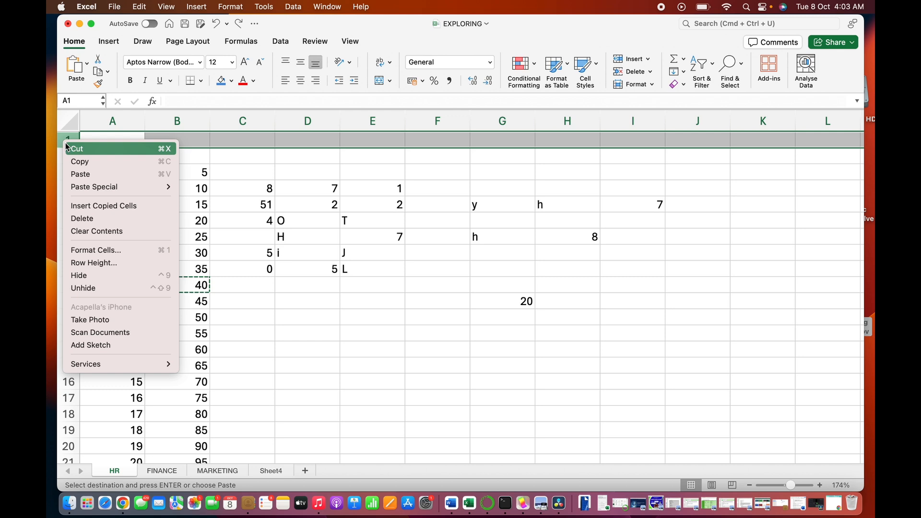
{"action": "left_click", "coordinate": [92, 220]}
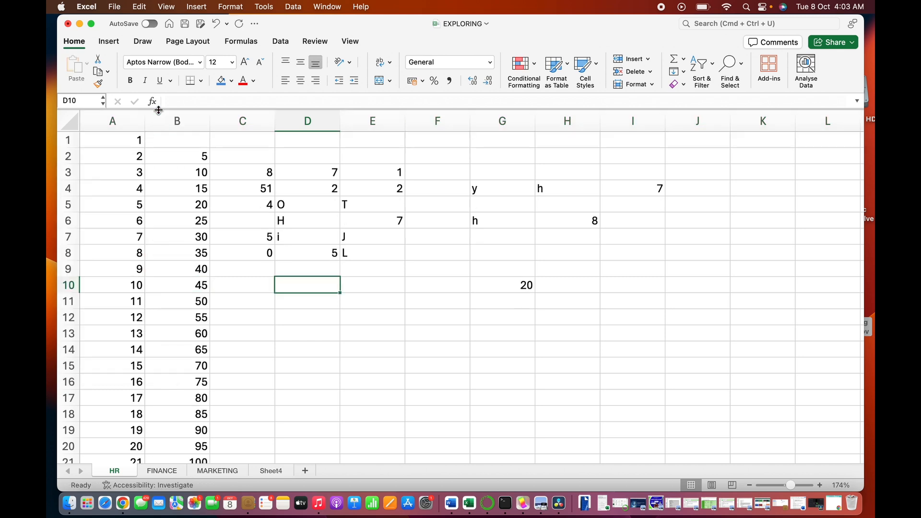
- Enter 35 in cell A34 and 36 in cell A35, below the last number of the column A series
{"action": "scroll", "coordinate": [133, 343], "scroll_direction": "down", "scroll_amount": 10}
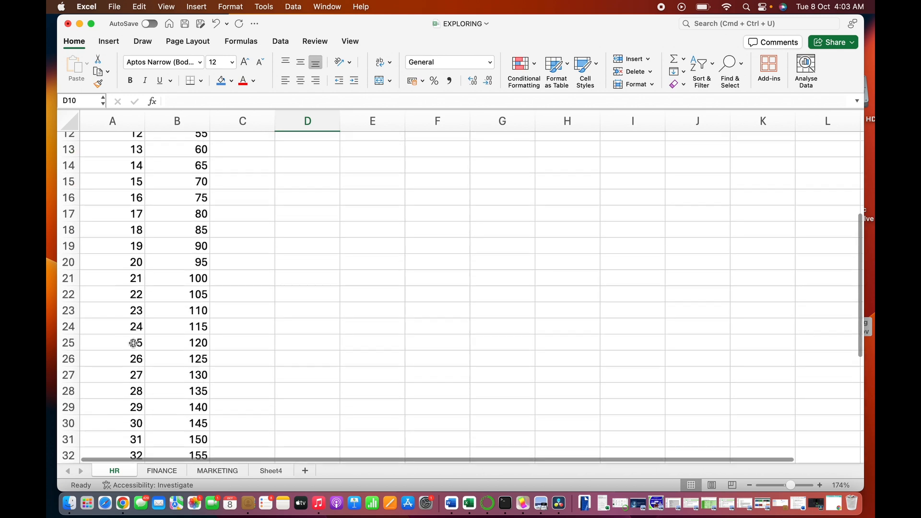
{"action": "scroll", "coordinate": [133, 343], "scroll_direction": "down", "scroll_amount": 2}
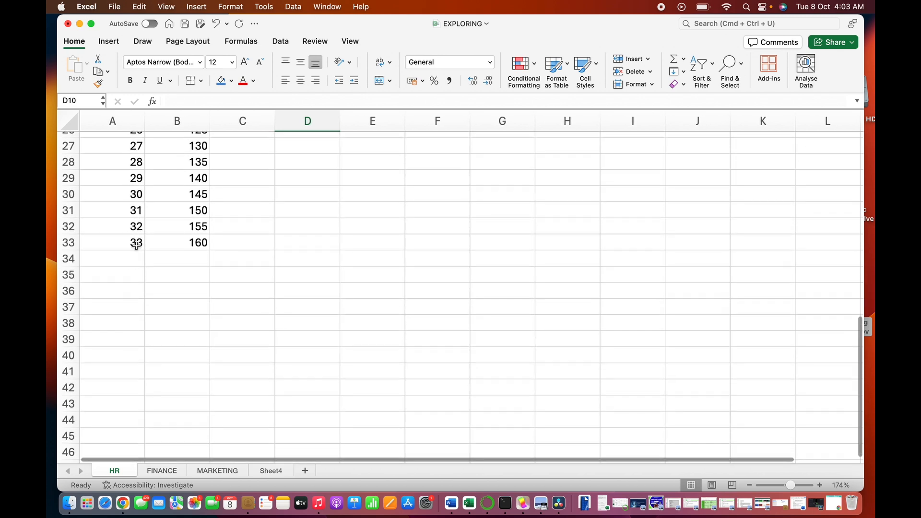
{"action": "left_click", "coordinate": [134, 260]}
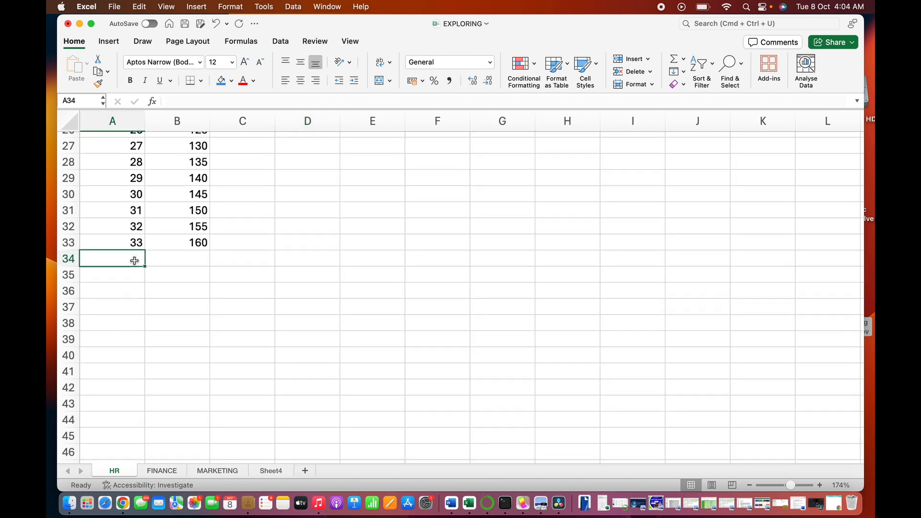
{"action": "type", "text": "35"}
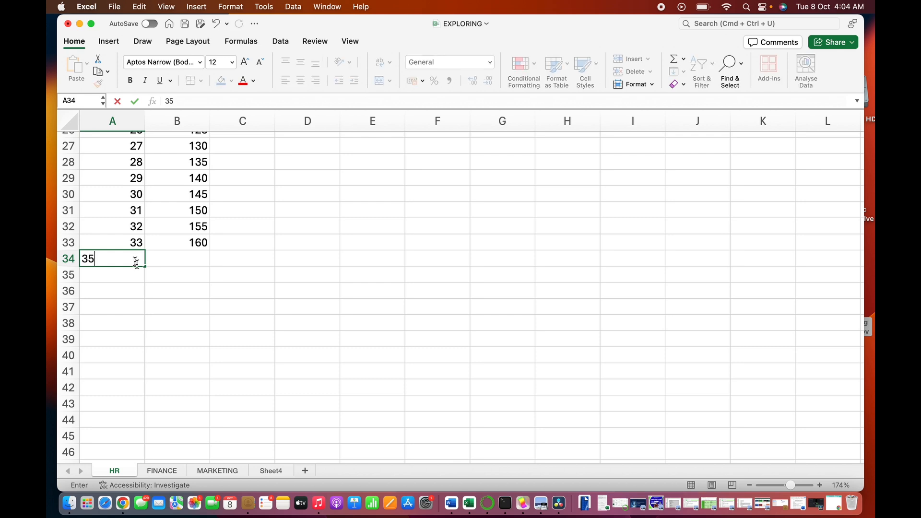
{"action": "left_click", "coordinate": [125, 275]}
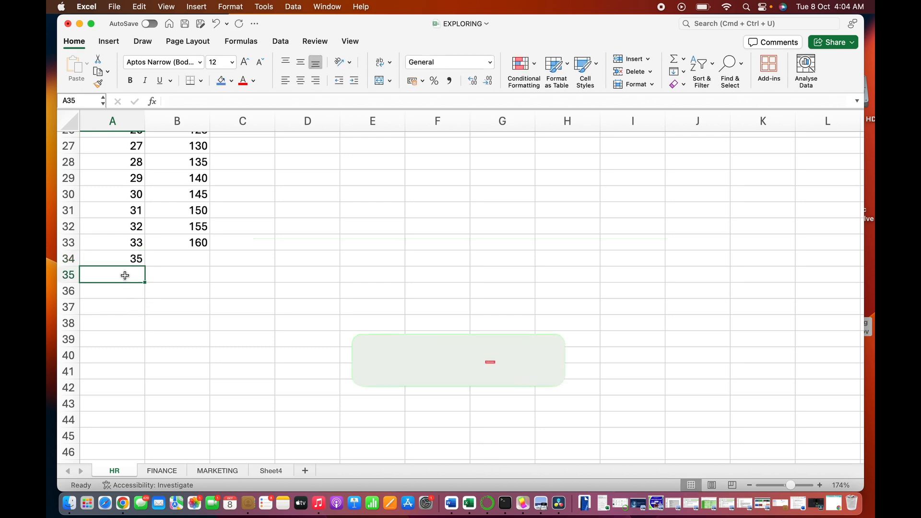
{"action": "type", "text": "36"}
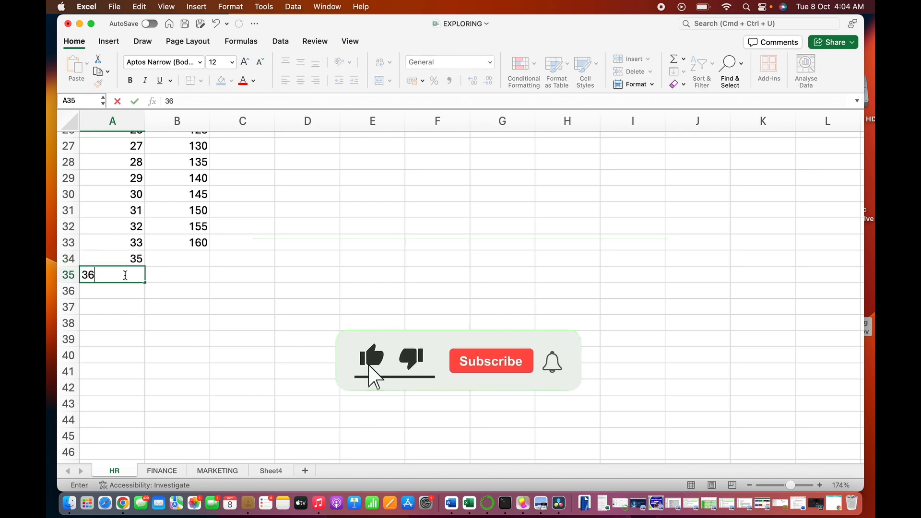
{"action": "left_click", "coordinate": [143, 321]}
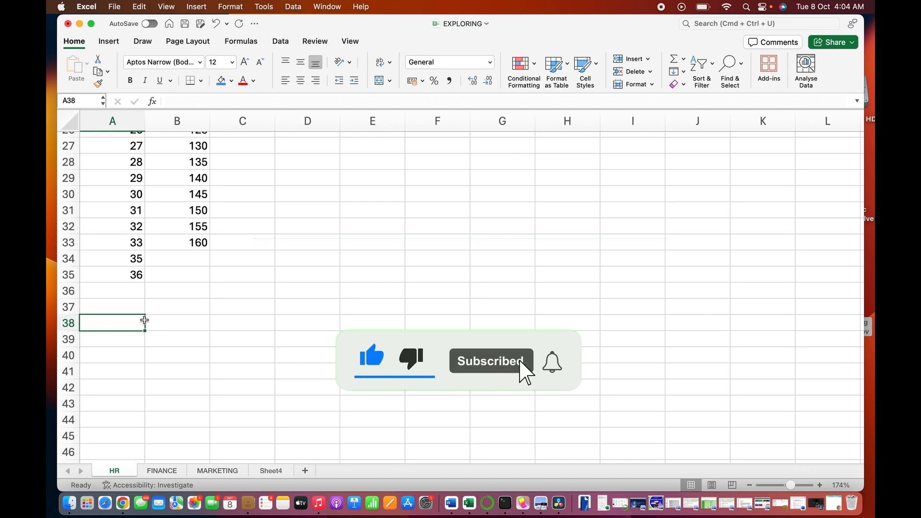
- Insert a new row above the row containing 35 and enter the missing 34 in cell A34
{"action": "left_click", "coordinate": [68, 243]}
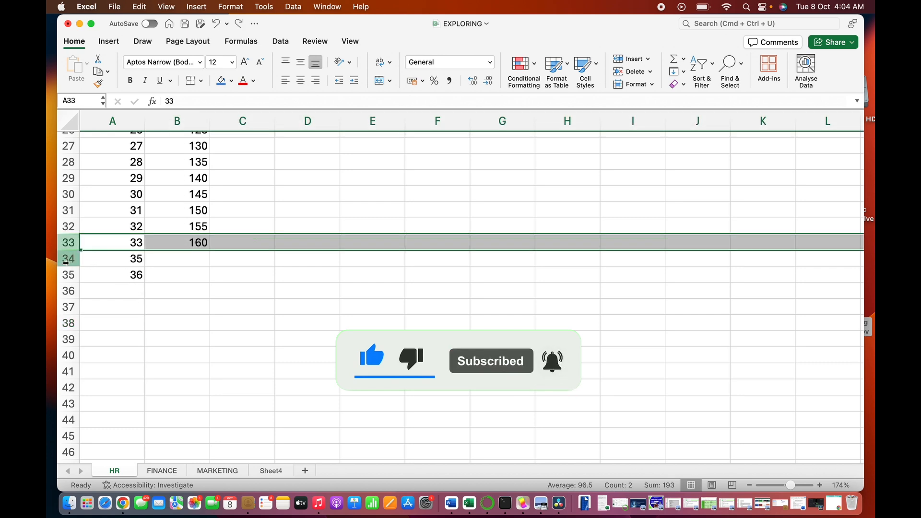
{"action": "left_click", "coordinate": [66, 260]}
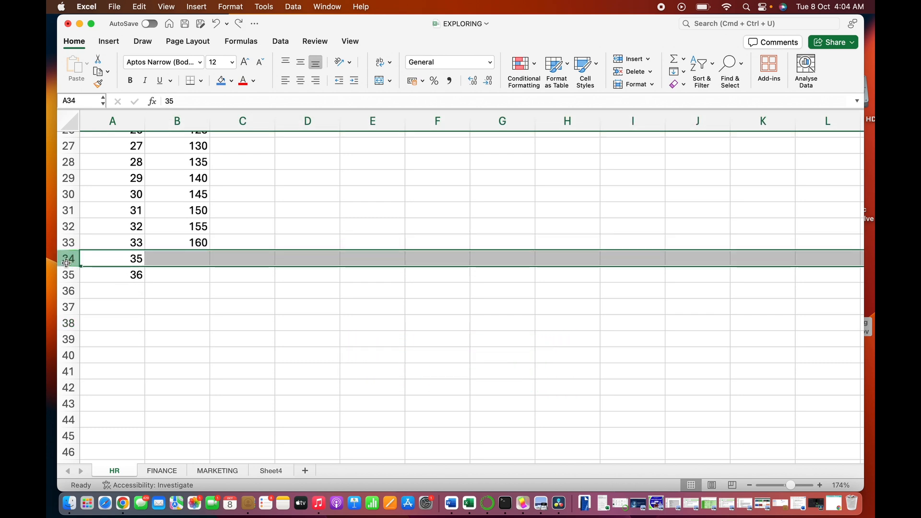
{"action": "right_click", "coordinate": [67, 263]}
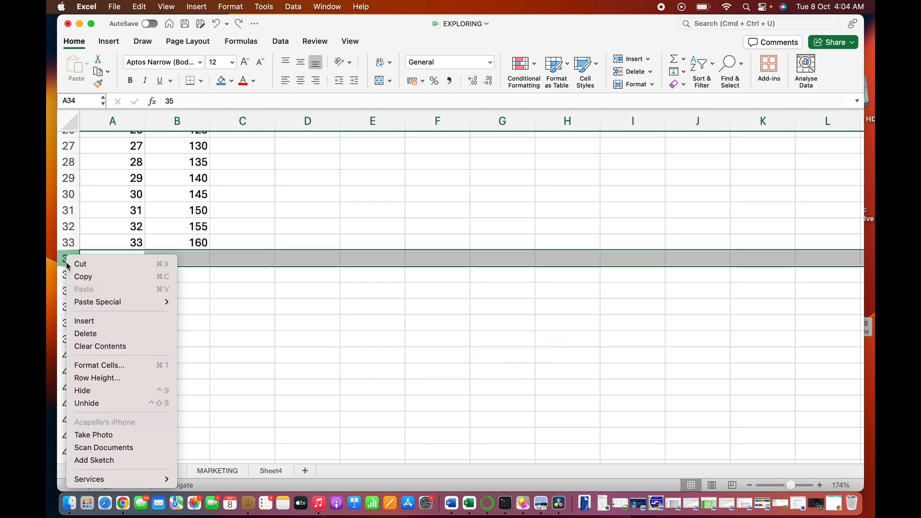
{"action": "left_click", "coordinate": [97, 322]}
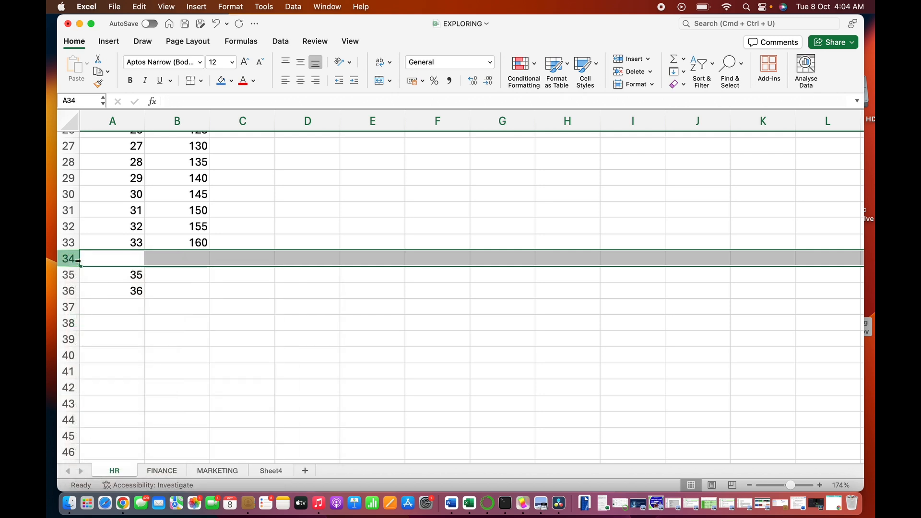
{"action": "left_click", "coordinate": [139, 262]}
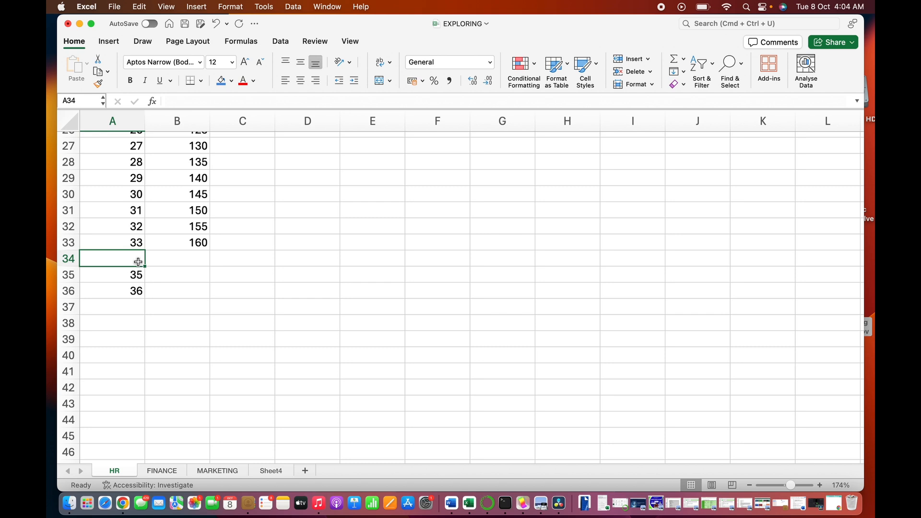
{"action": "type", "text": "34"}
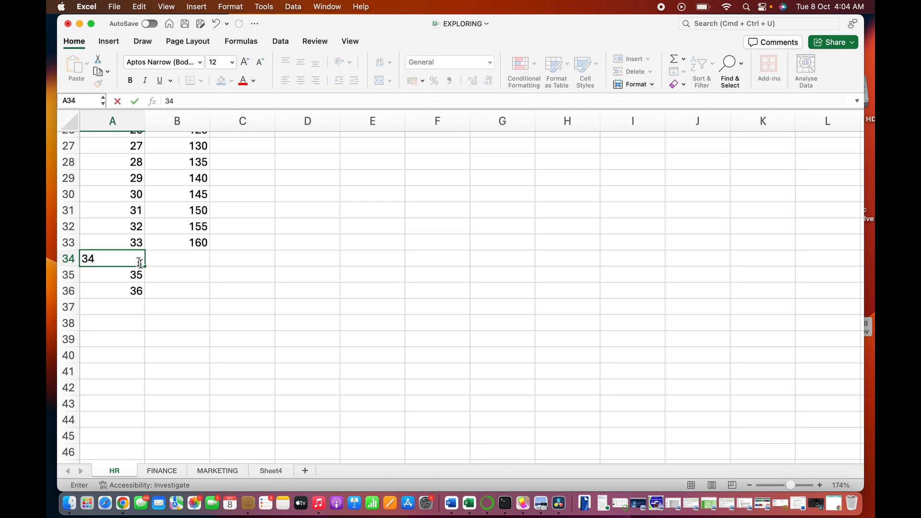
{"action": "left_click", "coordinate": [186, 297]}
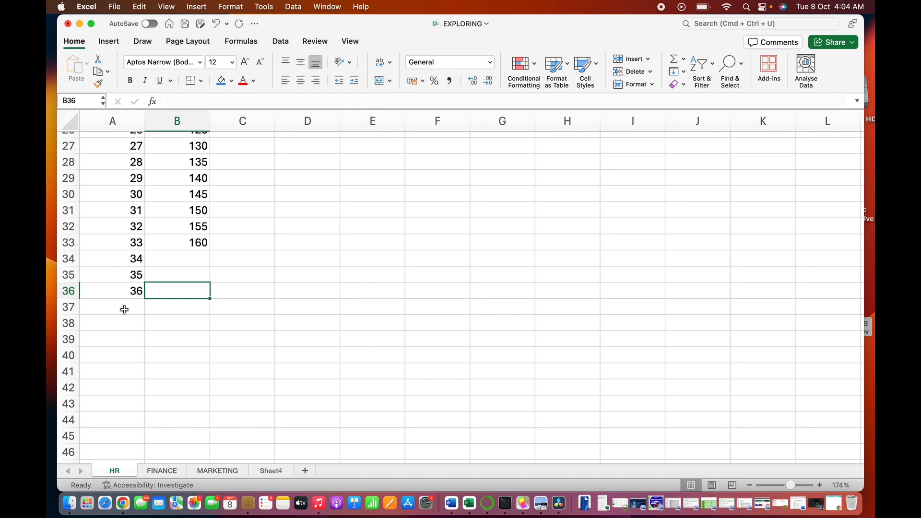
- Insert a blank column between columns B and C of the HR sheet
{"action": "scroll", "coordinate": [133, 346], "scroll_direction": "up", "scroll_amount": 10}
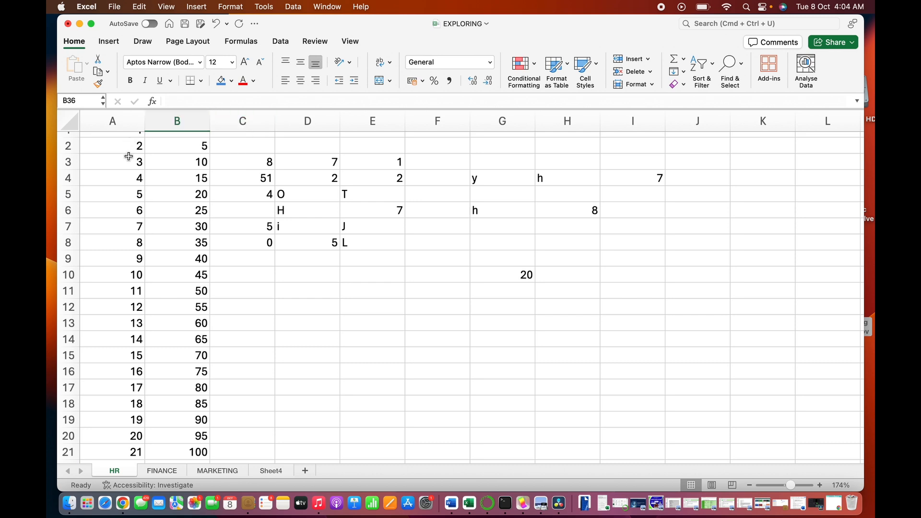
{"action": "scroll", "coordinate": [131, 151], "scroll_direction": "up", "scroll_amount": 2}
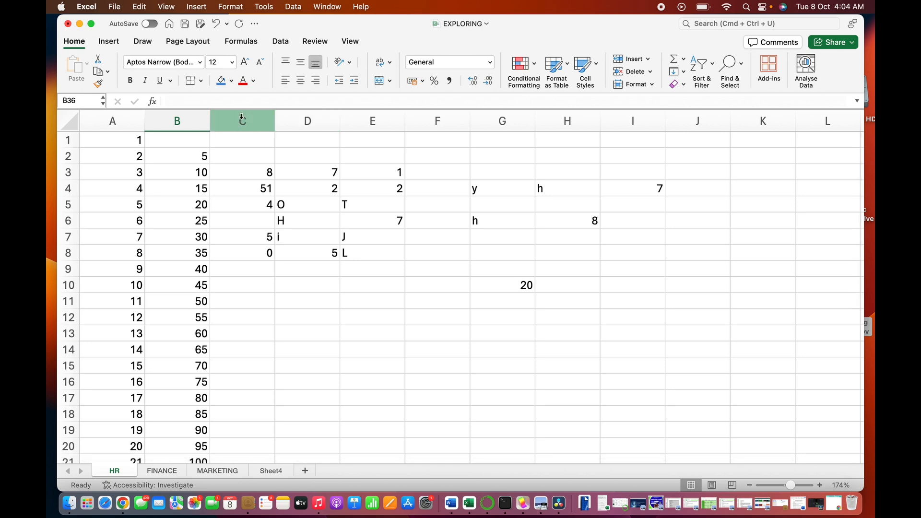
{"action": "left_click", "coordinate": [241, 117]}
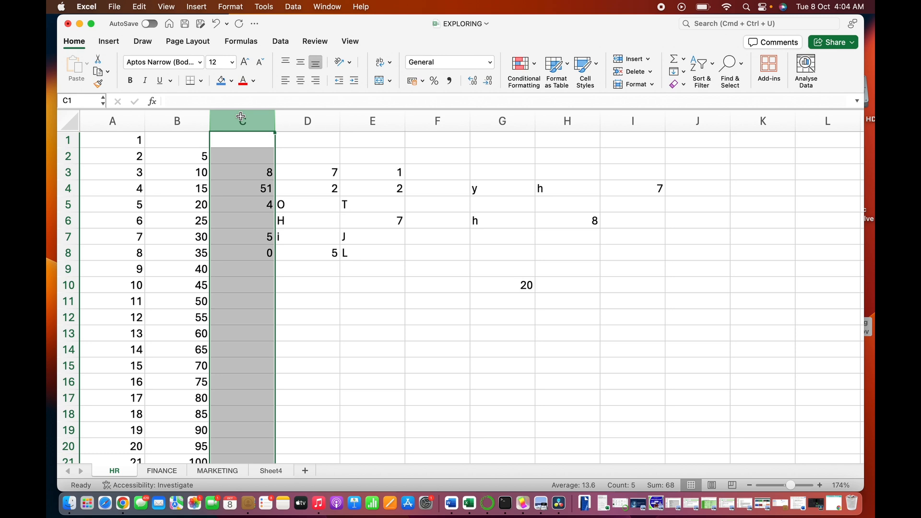
{"action": "right_click", "coordinate": [242, 118]}
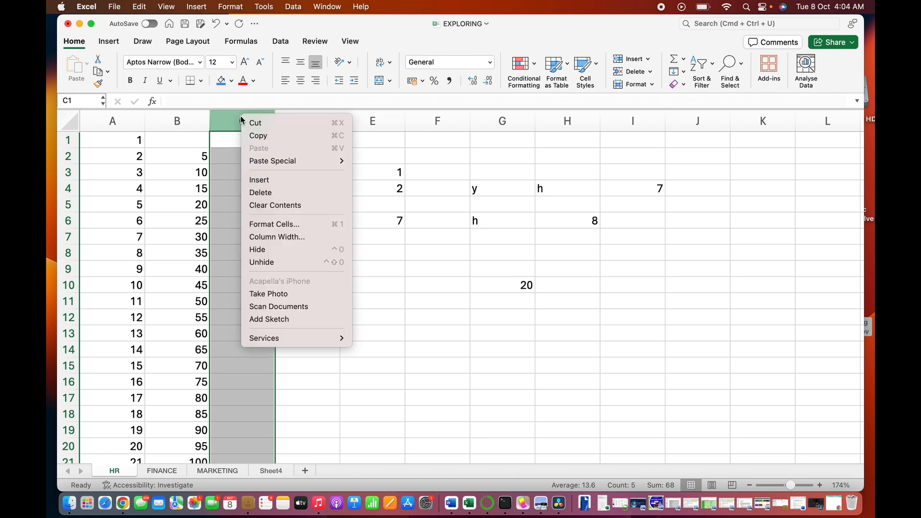
{"action": "left_click", "coordinate": [263, 179]}
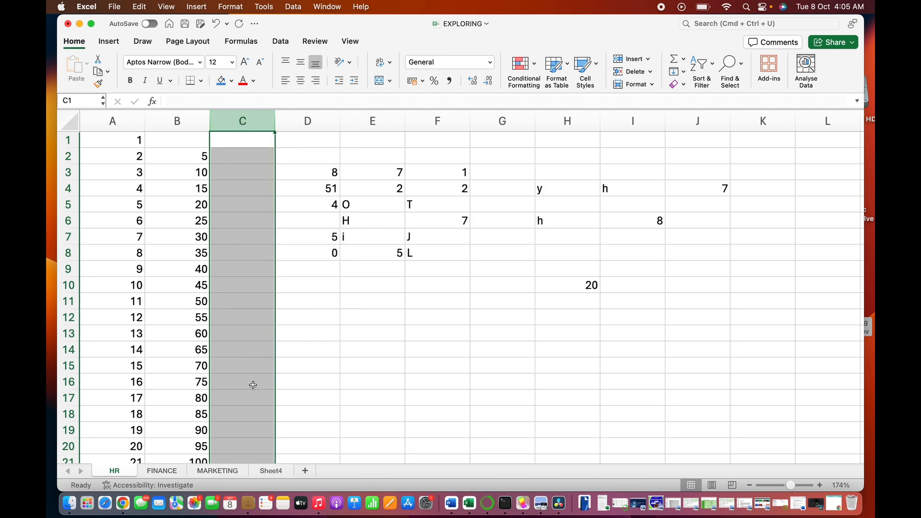
{"action": "left_click", "coordinate": [323, 403]}
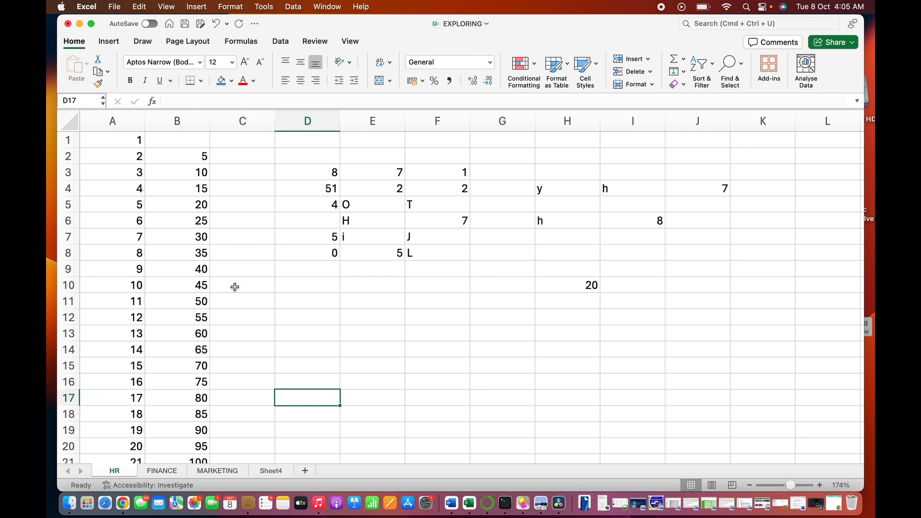
- Enter the long text "gfgyhjghbuhguhbbhubj" in cell C2 of the new column
{"action": "left_click", "coordinate": [247, 191]}
{"action": "left_click", "coordinate": [248, 152]}
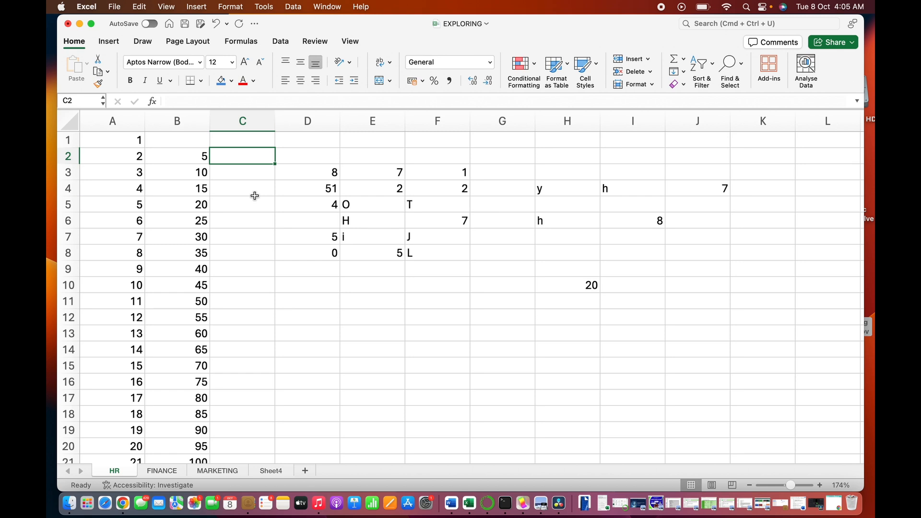
{"action": "type", "text": "gfg"}
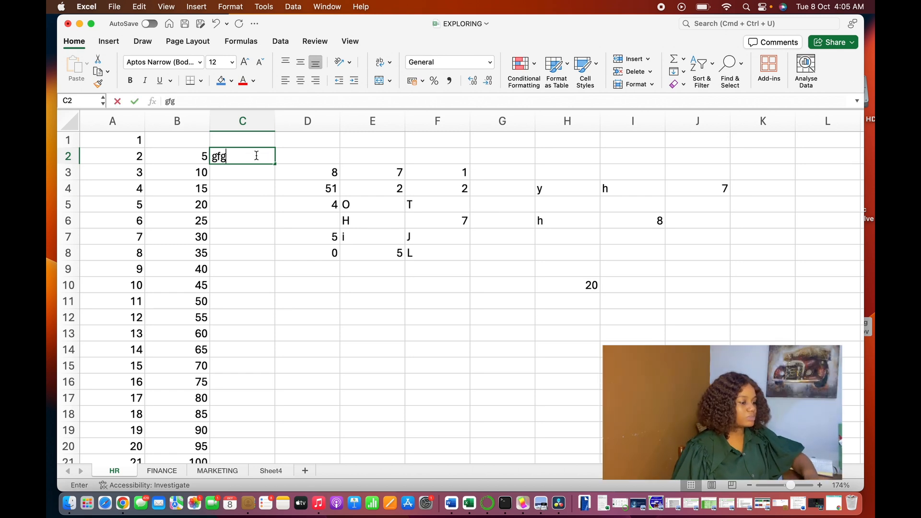
{"action": "type", "text": "yhjghbuhguhbbhubj"}
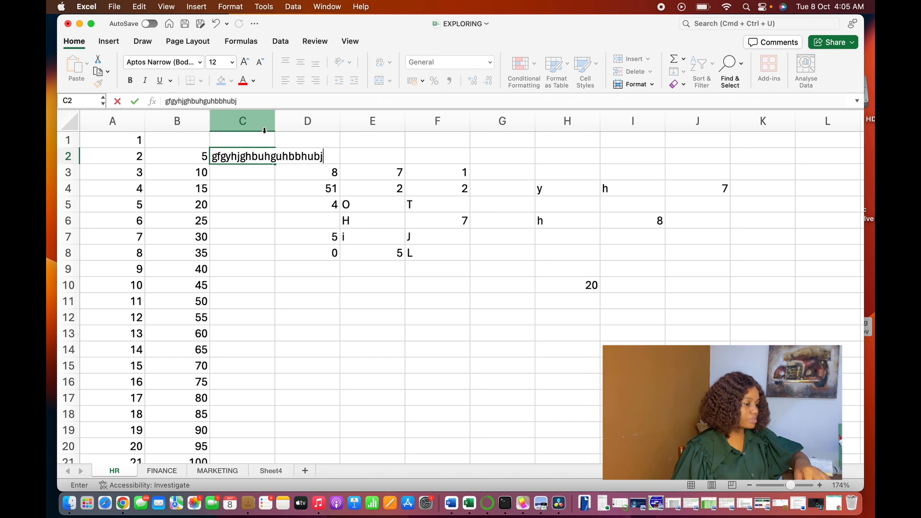
{"action": "left_click", "coordinate": [266, 119]}
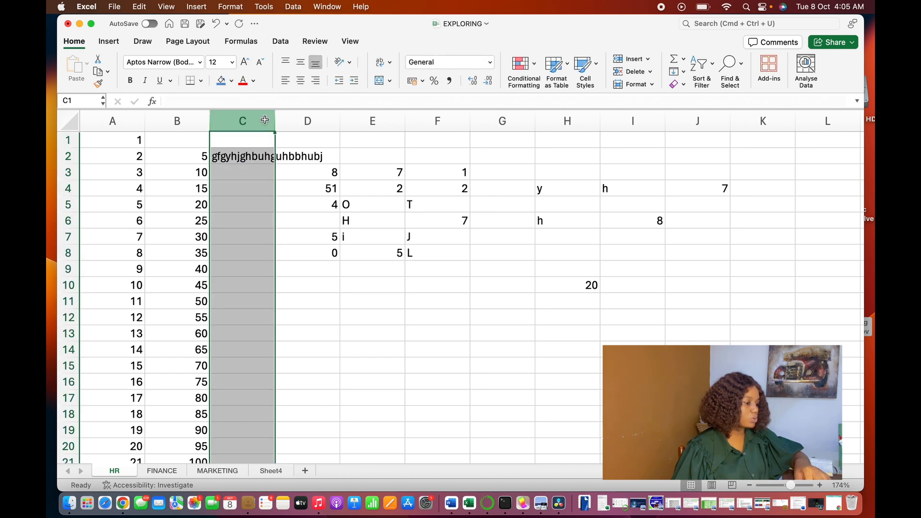
- Auto-fit the width of column C to the long text in cell C2
{"action": "left_click", "coordinate": [316, 124]}
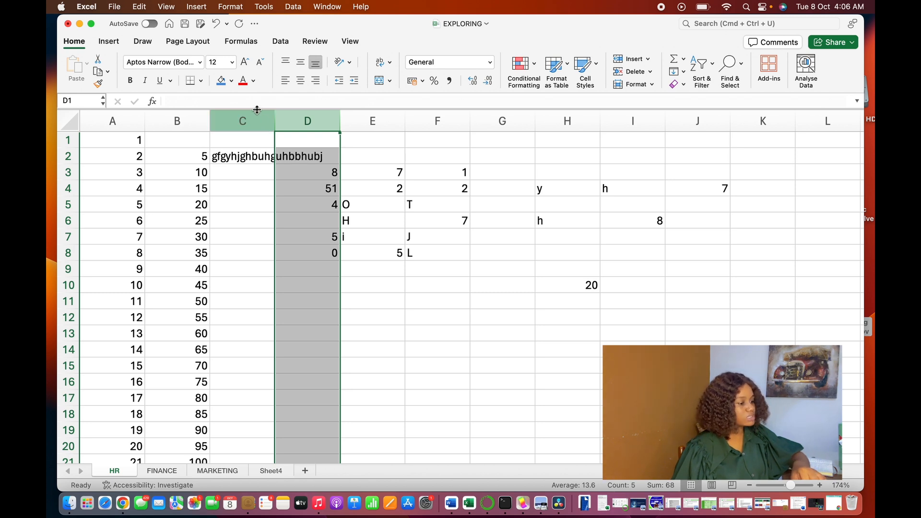
{"action": "left_click", "coordinate": [257, 160]}
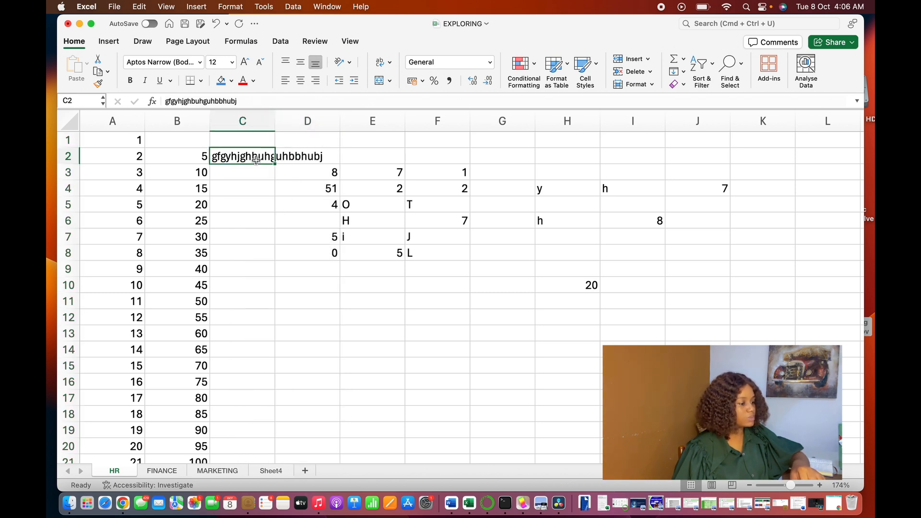
{"action": "left_click", "coordinate": [304, 157]}
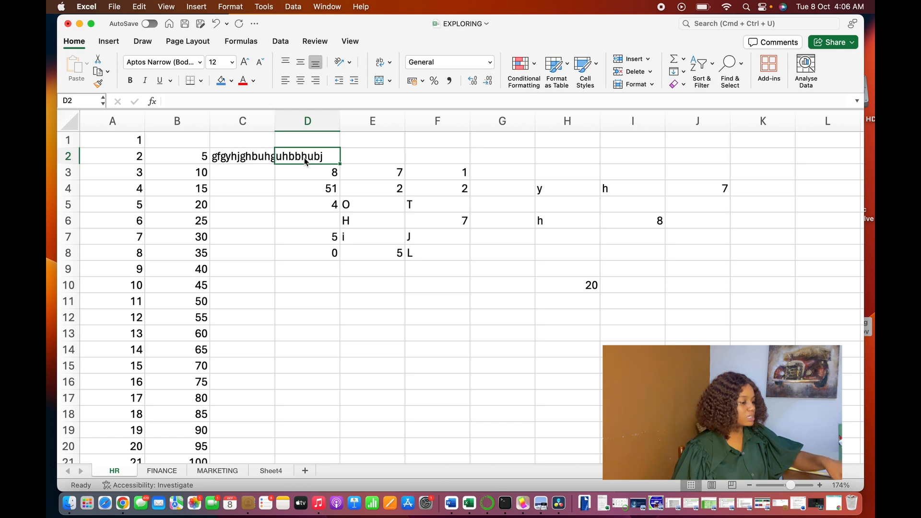
{"action": "left_click", "coordinate": [250, 157]}
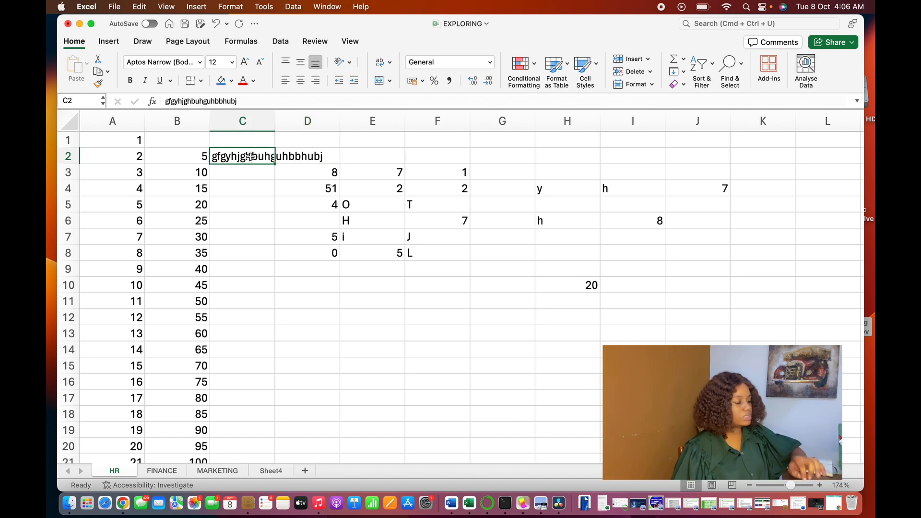
{"action": "left_click", "coordinate": [253, 122]}
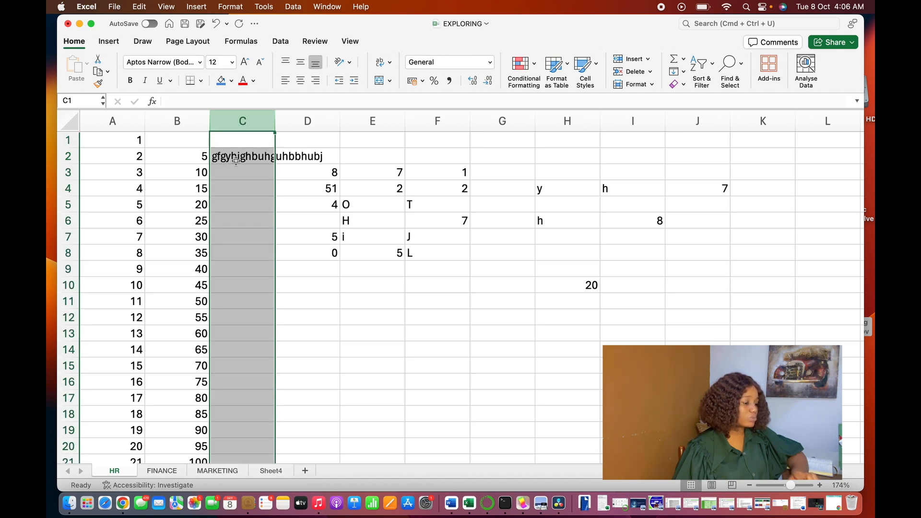
{"action": "double_click", "coordinate": [275, 121]}
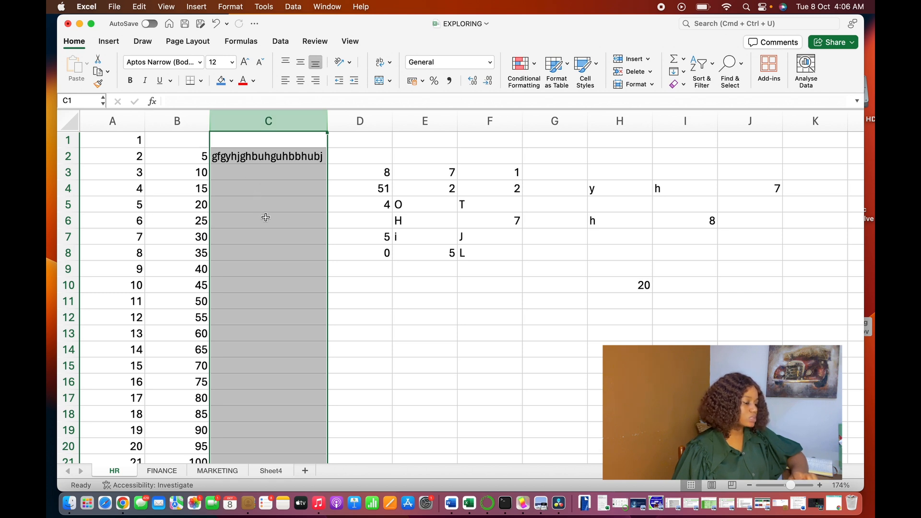
{"action": "left_click", "coordinate": [357, 255]}
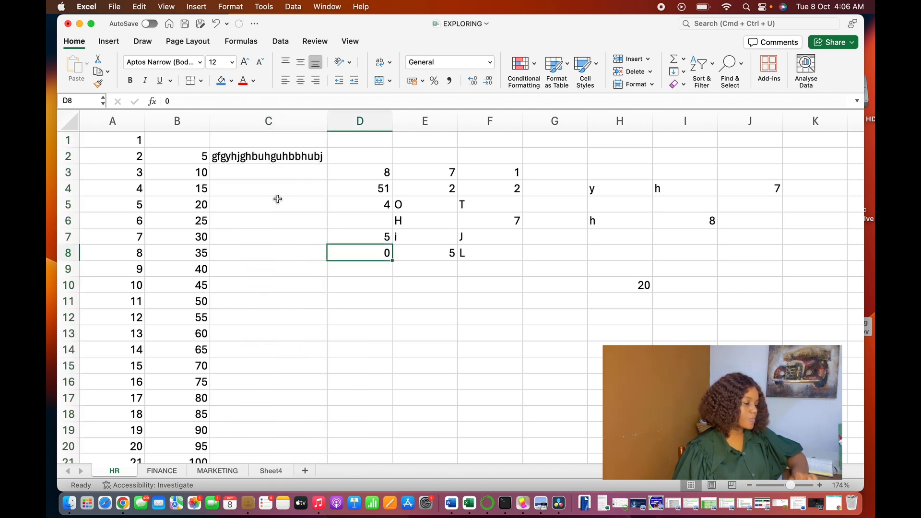
- Widen column D to nearly the width of column C, and narrow it back to slightly wider than column E
{"action": "left_click", "coordinate": [361, 123]}
{"action": "left_click_drag", "start_coordinate": [393, 121], "coordinate": [439, 120]}
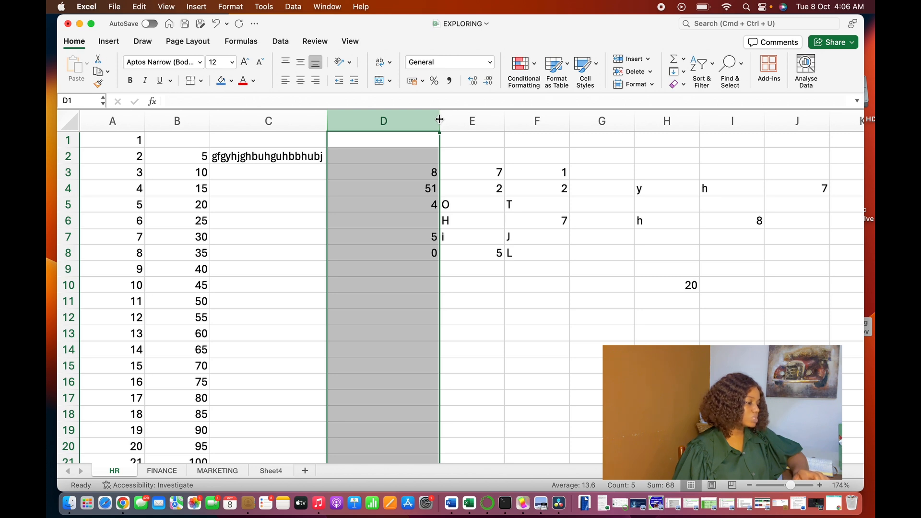
{"action": "left_click_drag", "start_coordinate": [439, 123], "coordinate": [398, 125]}
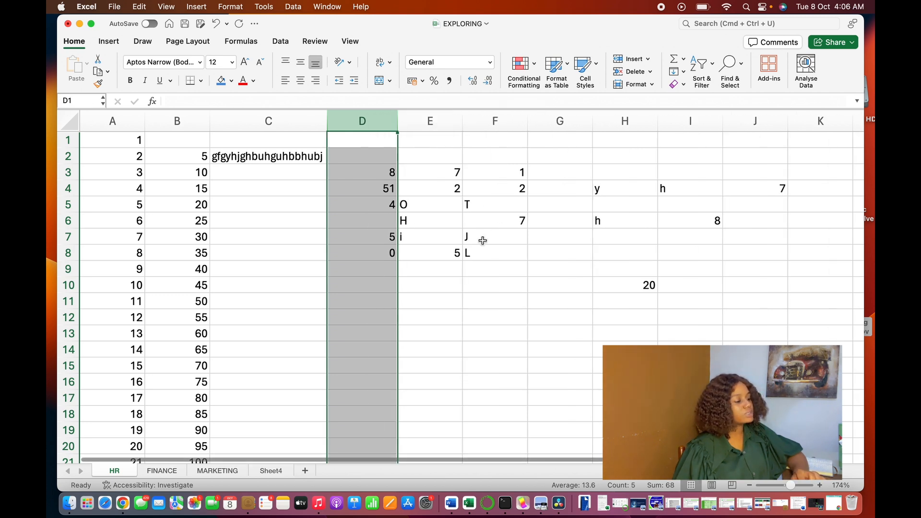
{"action": "left_click", "coordinate": [468, 266]}
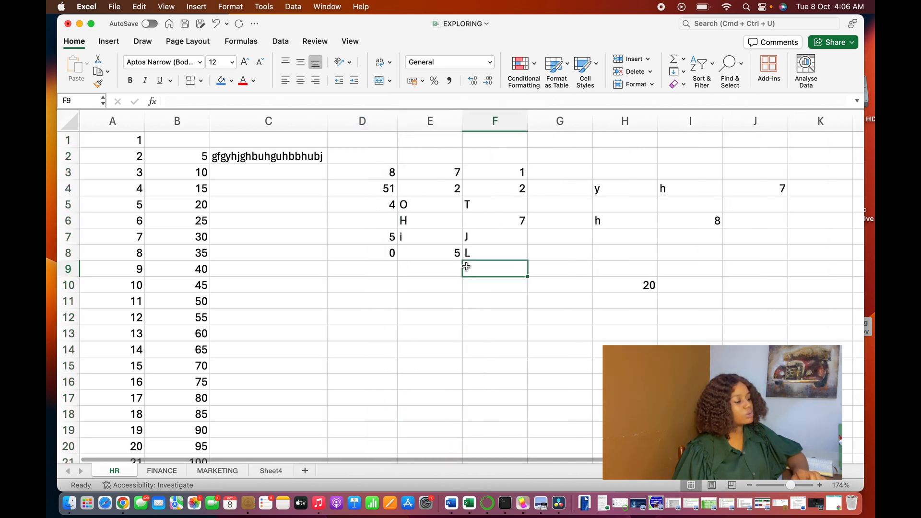
- Select columns C, D and B one at a time, followed by rows 1 to 4 one at a time
{"action": "left_click", "coordinate": [277, 119]}
{"action": "left_click", "coordinate": [363, 120]}
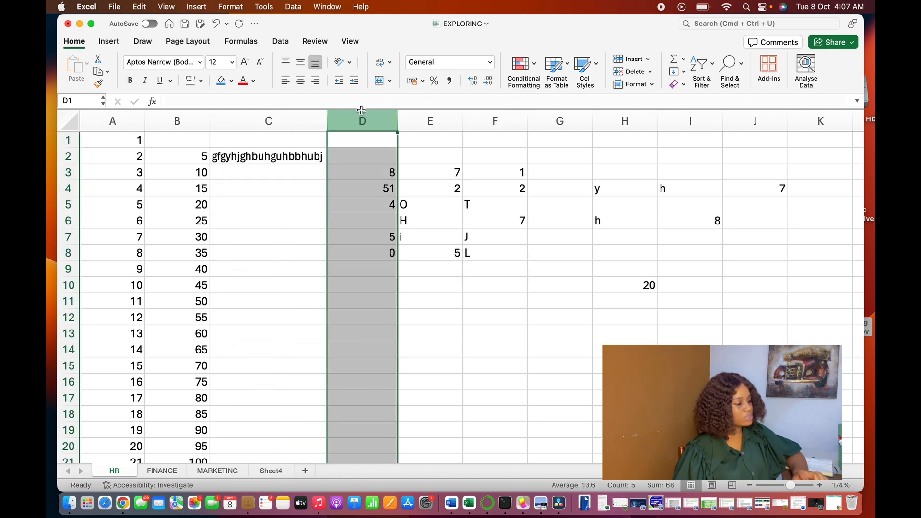
{"action": "left_click", "coordinate": [180, 115]}
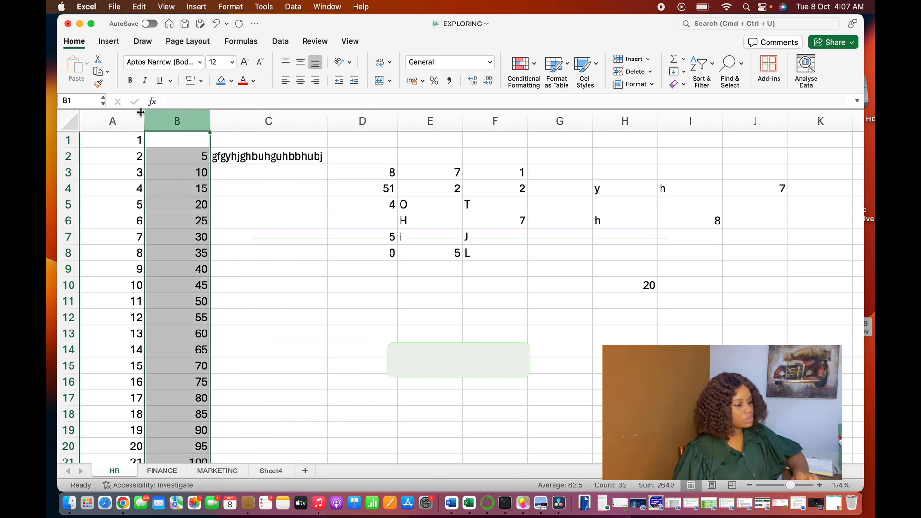
{"action": "left_click", "coordinate": [66, 140]}
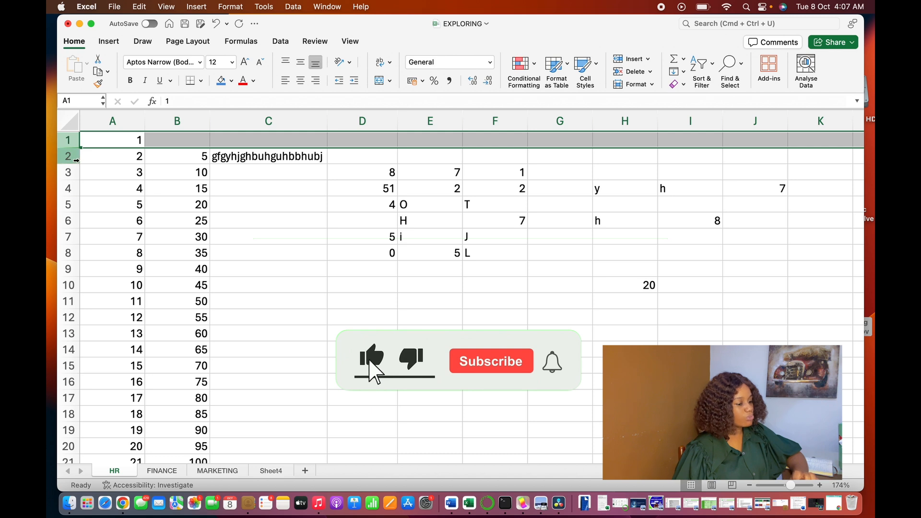
{"action": "left_click", "coordinate": [67, 156]}
{"action": "left_click", "coordinate": [68, 176]}
{"action": "left_click", "coordinate": [67, 188]}
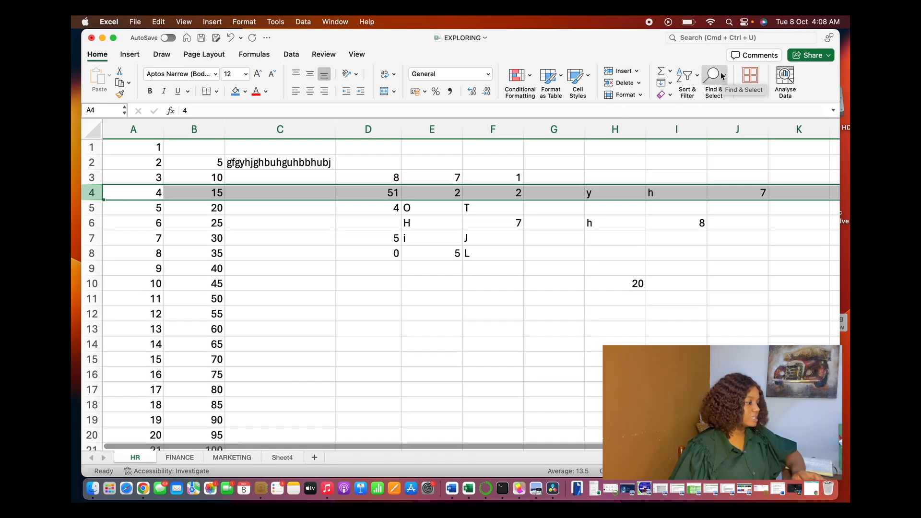
- Set up a find-and-replace that looks for 55 and replaces it with 25, clearing the old search term
{"action": "left_click", "coordinate": [722, 76]}
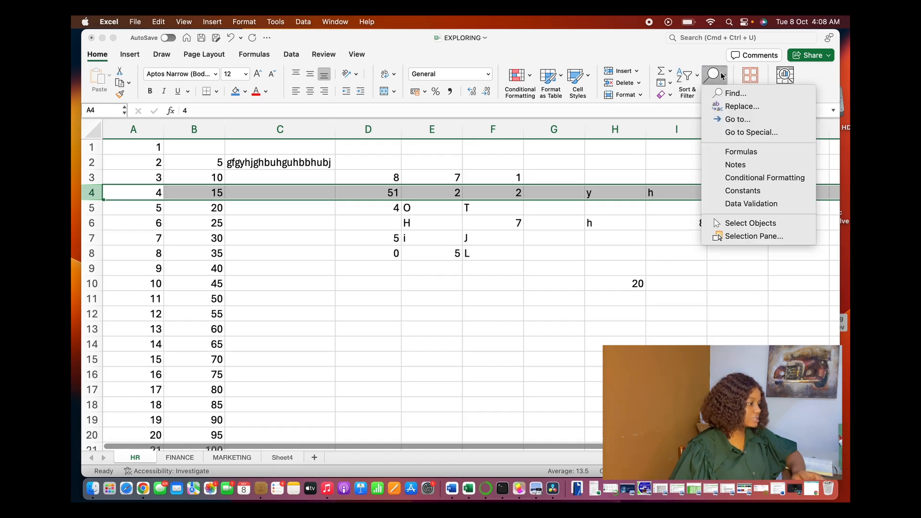
{"action": "left_click", "coordinate": [734, 106]}
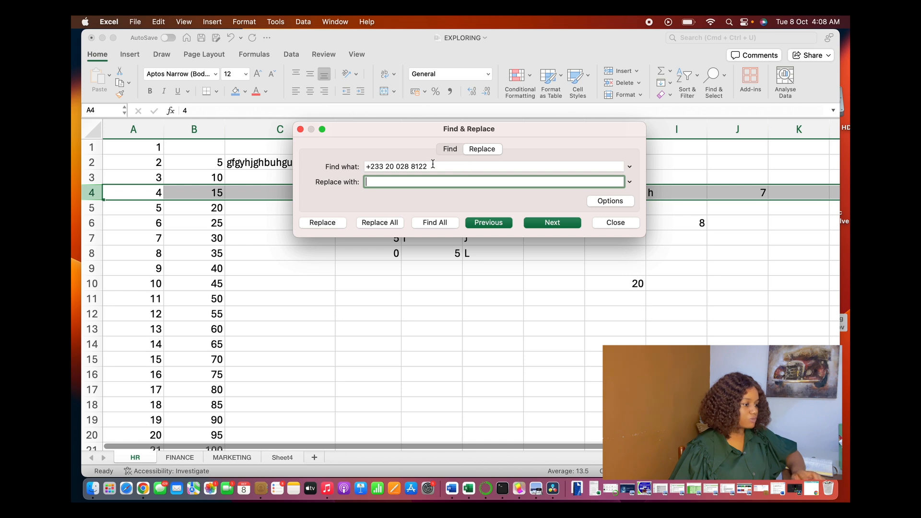
{"action": "left_click_drag", "start_coordinate": [433, 166], "coordinate": [352, 166]}
{"action": "key", "text": "BackSpace"}
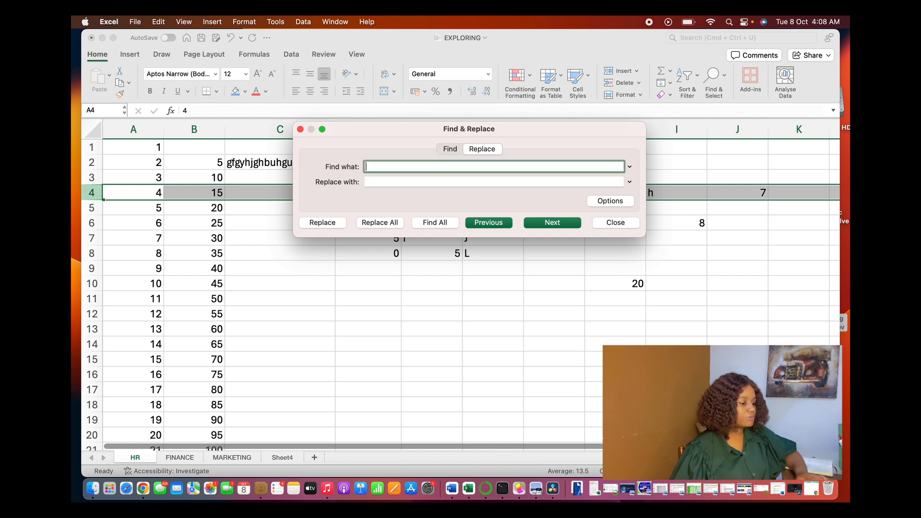
{"action": "type", "text": "5"}
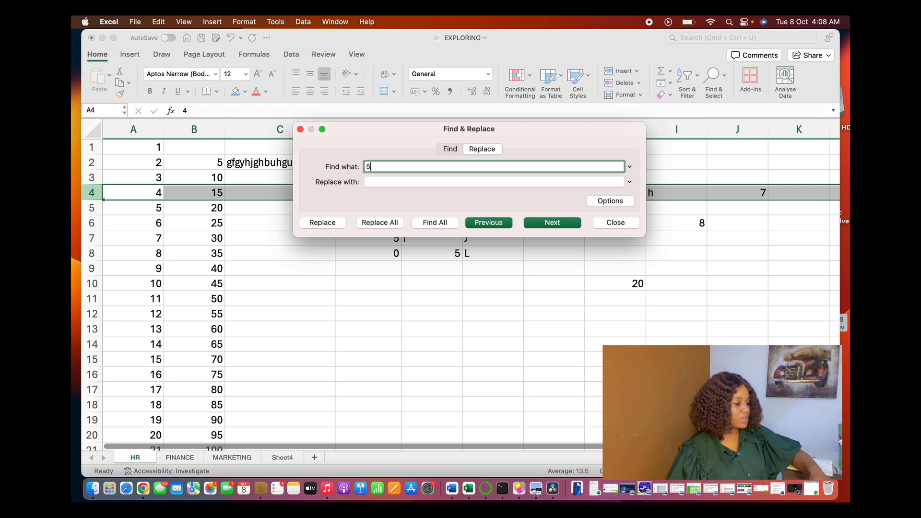
{"action": "type", "text": "5"}
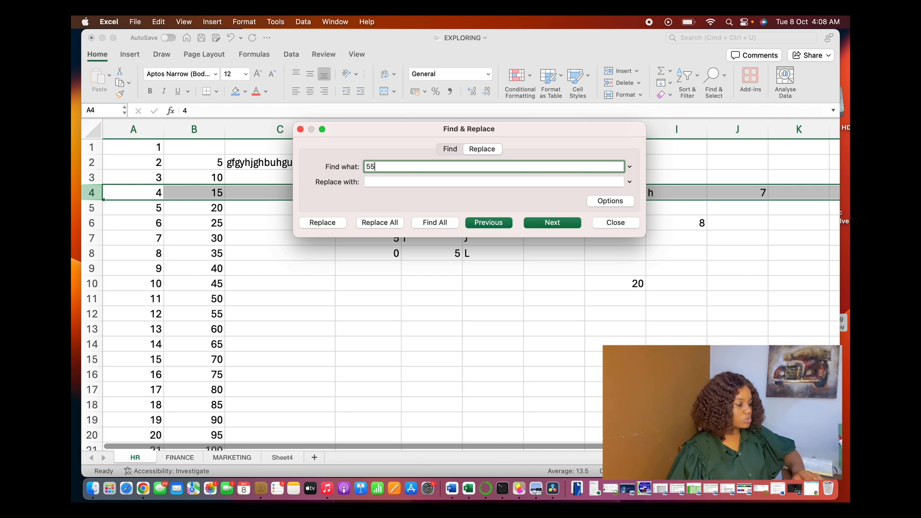
{"action": "left_click", "coordinate": [382, 181]}
{"action": "type", "text": "2"}
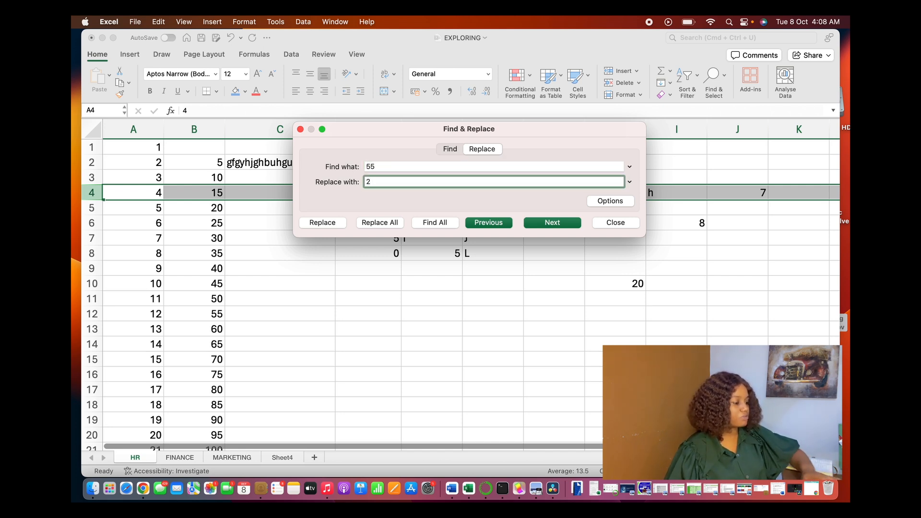
{"action": "type", "text": "5"}
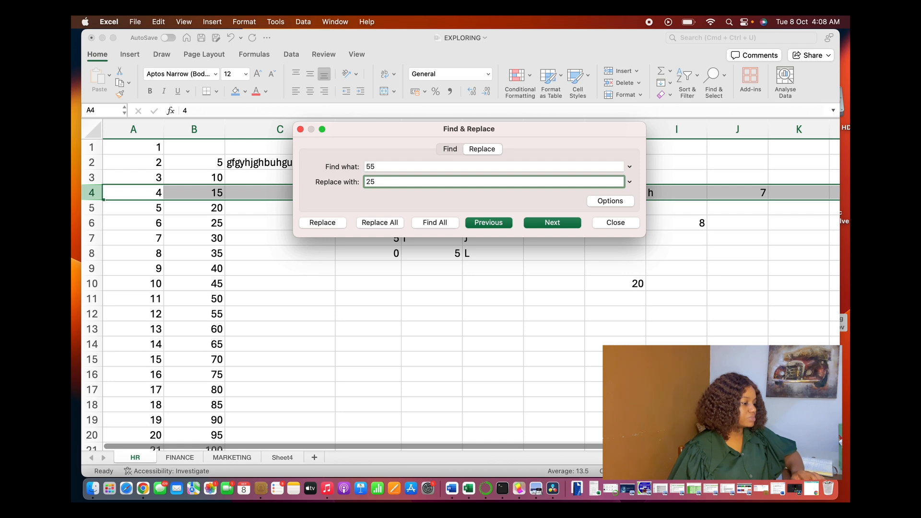
- Try to find all occurrences of 55 with row 4 selected, and close Find and Replace
{"action": "left_click", "coordinate": [427, 223]}
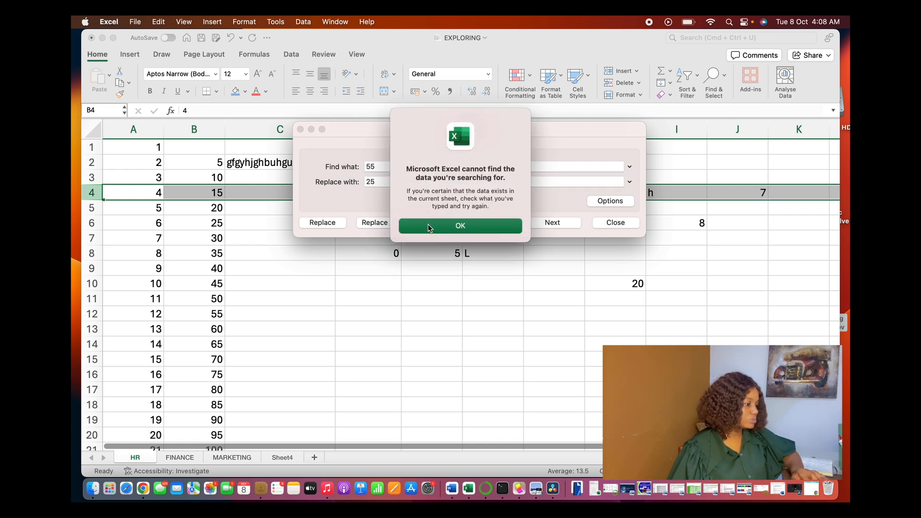
{"action": "left_click", "coordinate": [428, 225]}
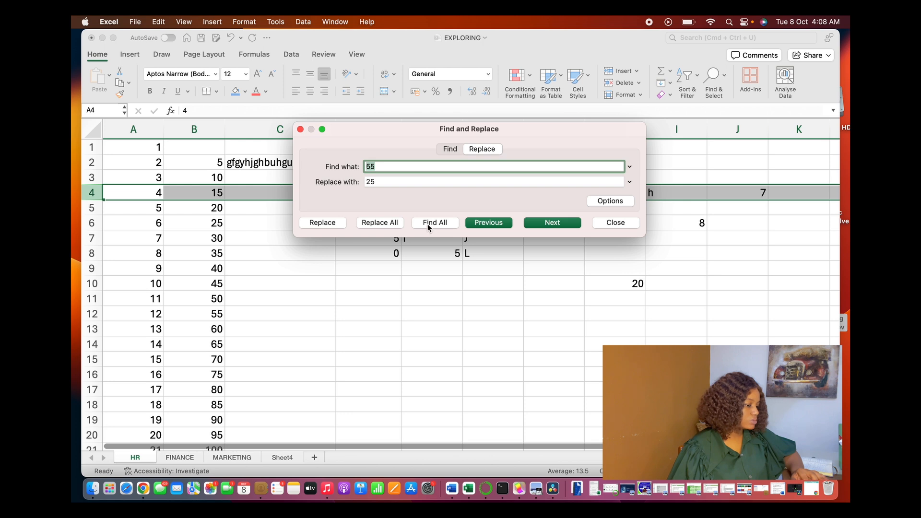
{"action": "left_click", "coordinate": [409, 166]}
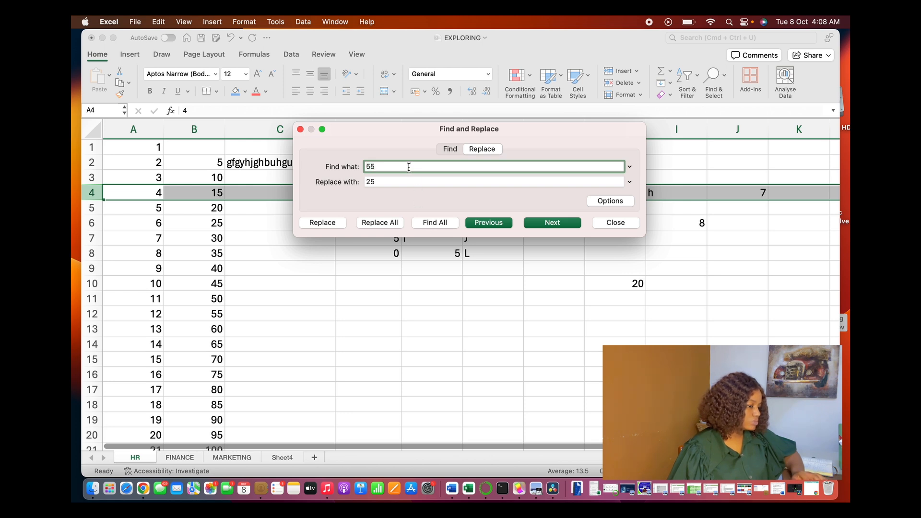
{"action": "left_click", "coordinate": [294, 281]}
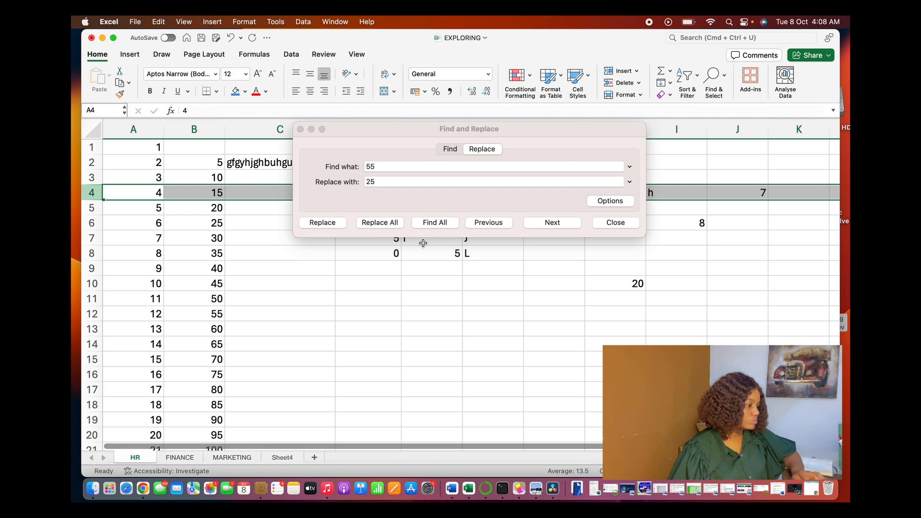
{"action": "left_click", "coordinate": [614, 223]}
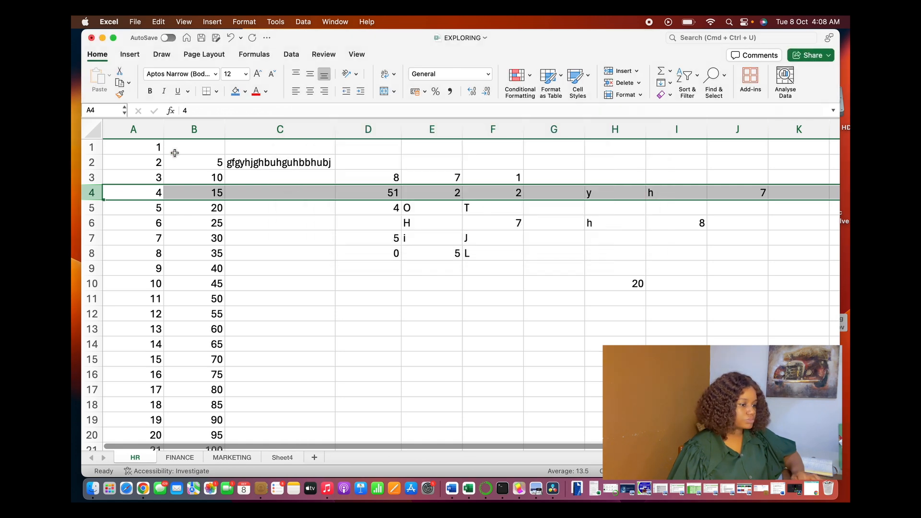
- Find all occurrences of 55 in column B and replace them all with 25
{"action": "left_click", "coordinate": [186, 129]}
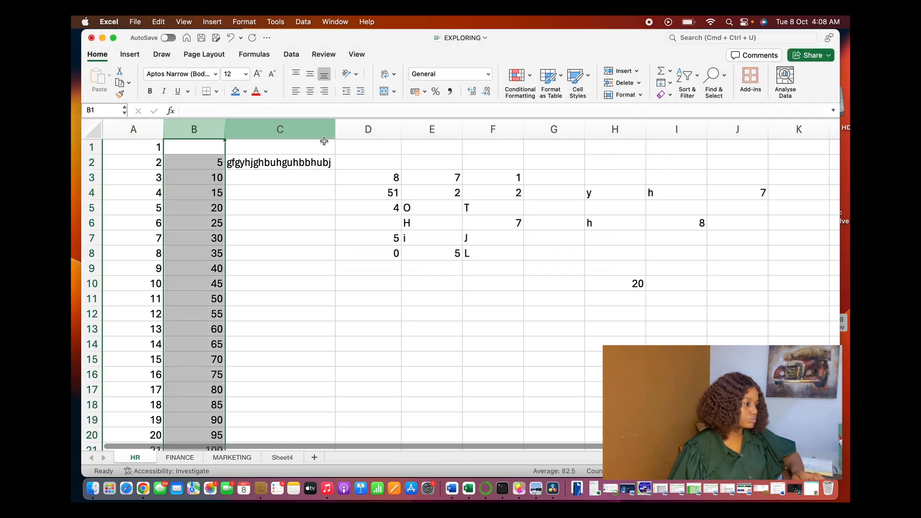
{"action": "left_click", "coordinate": [727, 76]}
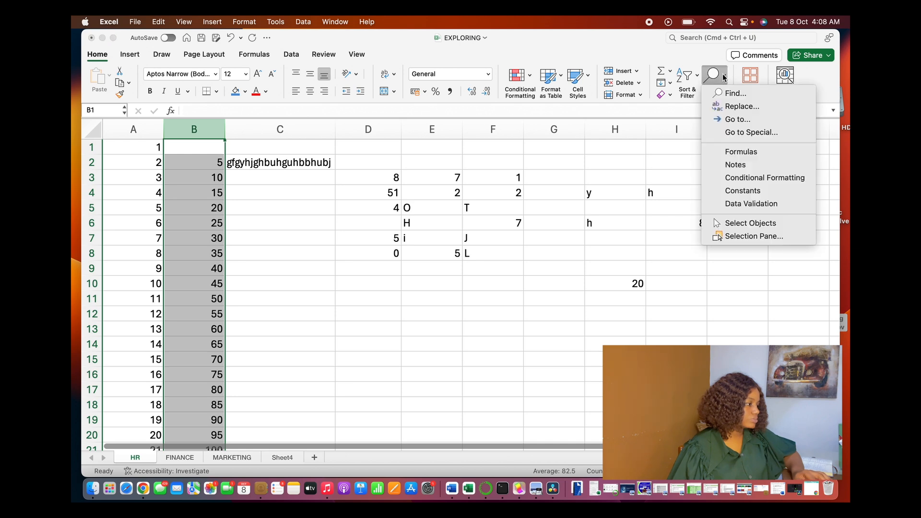
{"action": "left_click", "coordinate": [742, 106]}
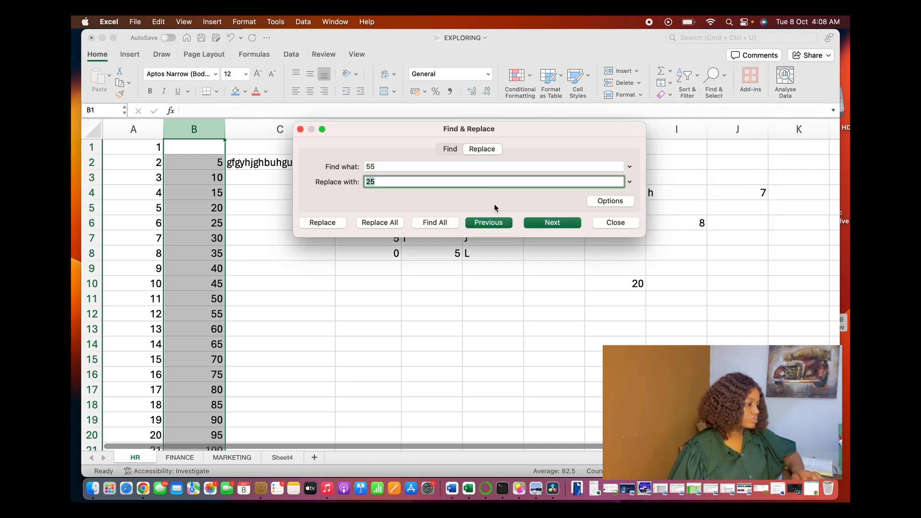
{"action": "left_click", "coordinate": [438, 222]}
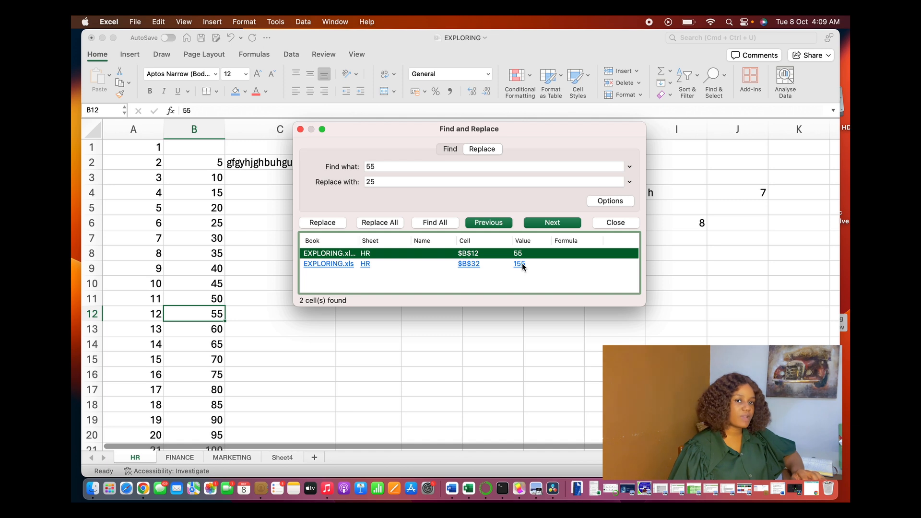
{"action": "left_click", "coordinate": [382, 222]}
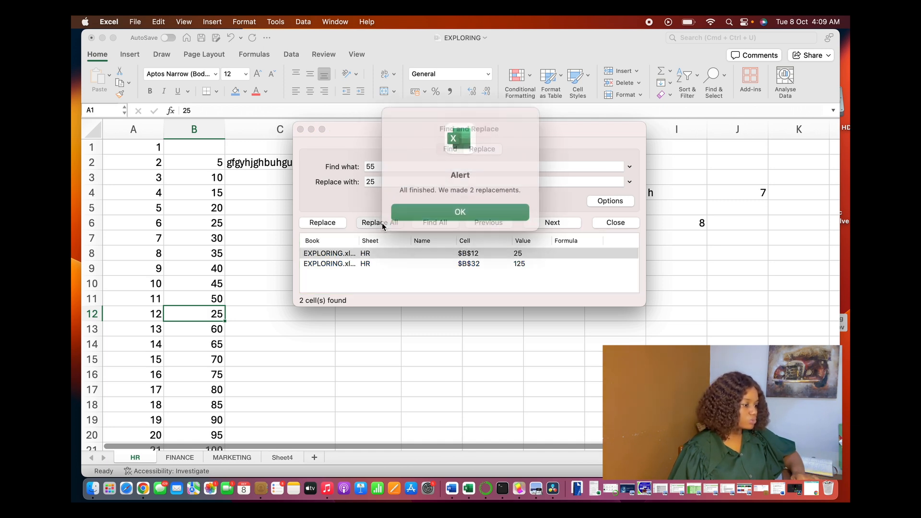
{"action": "left_click", "coordinate": [447, 208]}
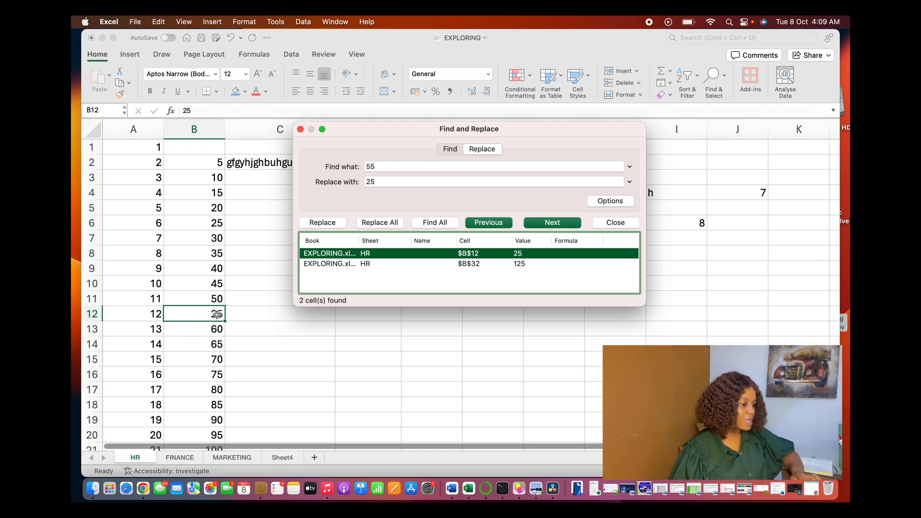
{"action": "left_click", "coordinate": [300, 129]}
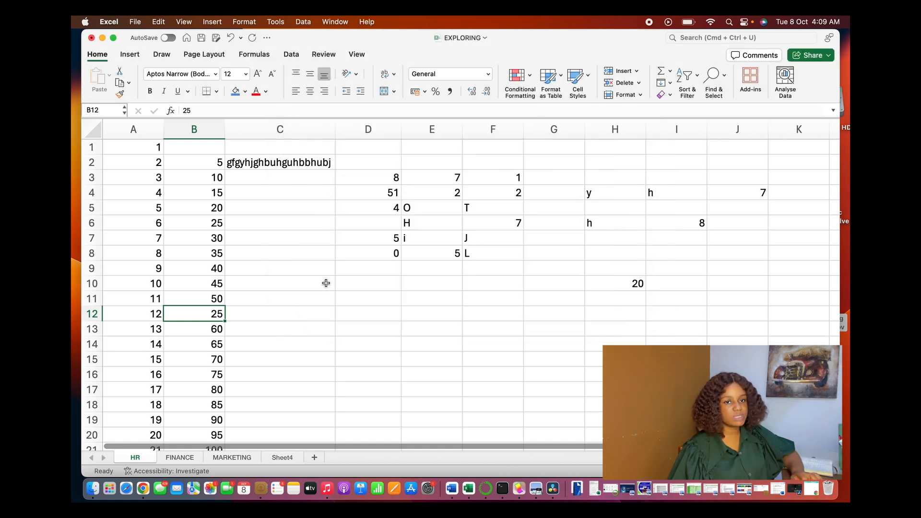